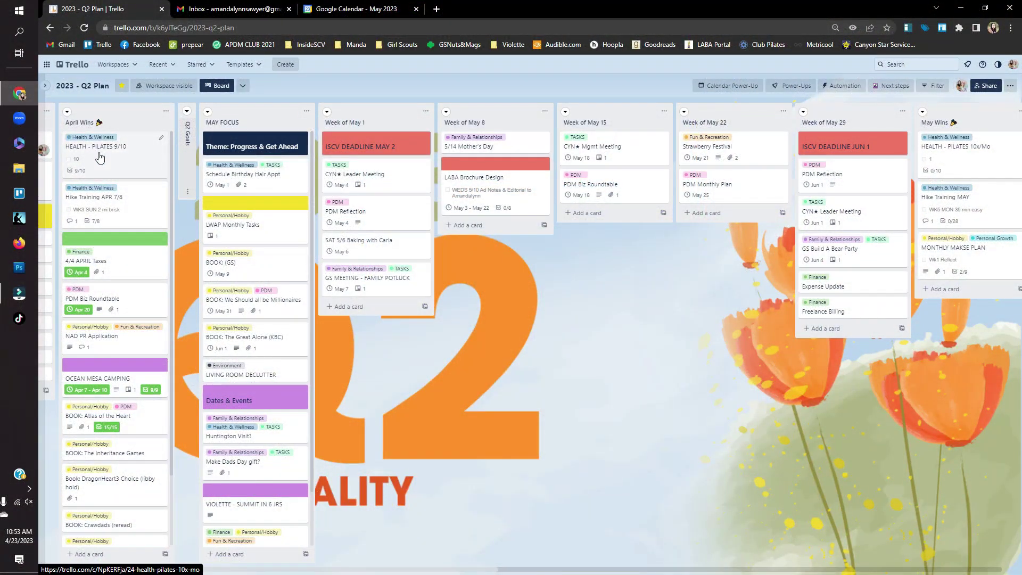
Expand Q2 Goals to review its goal cards, then collapse April Wins to a narrow strip.
mouse_move(100, 159)
left_mouse_down()
mouse_move(224, 186)
mouse_move(234, 207)
mouse_move(160, 160)
mouse_move(110, 145)
mouse_move(125, 161)
mouse_move(121, 149)
left_mouse_up()
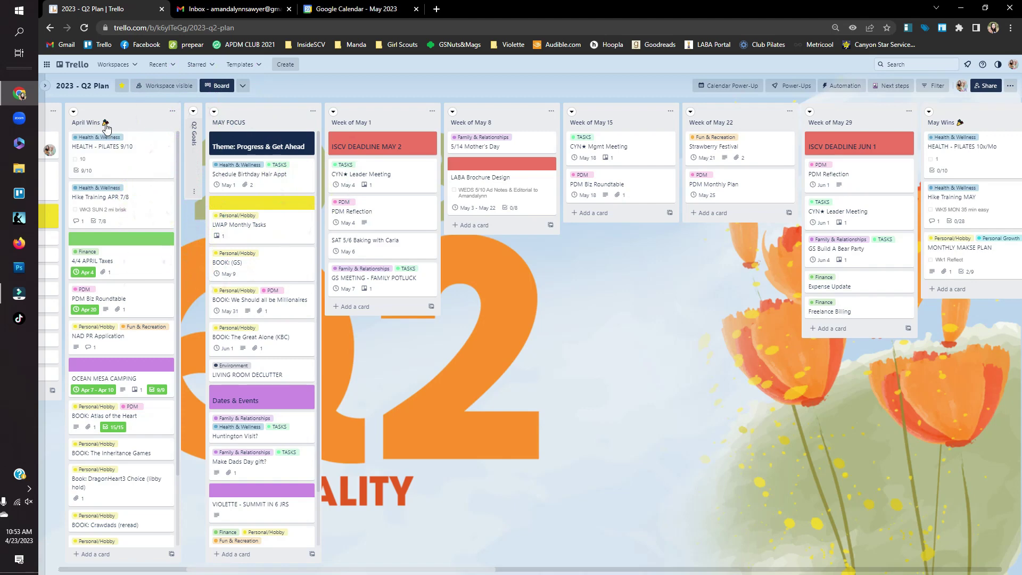
left_click_drag(424, 360, 403, 366)
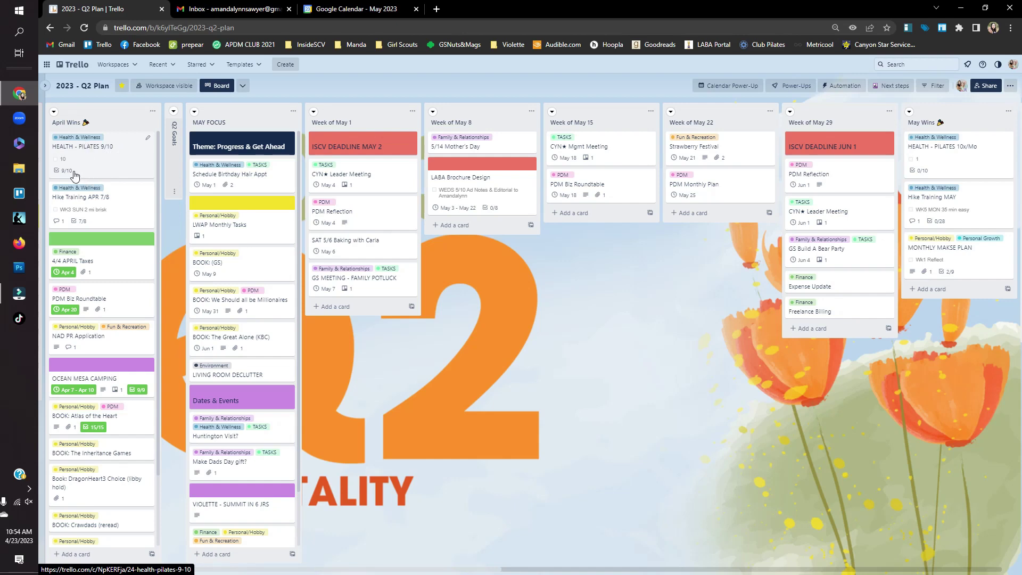
left_click(174, 111)
scroll(234, 219, "up", 7)
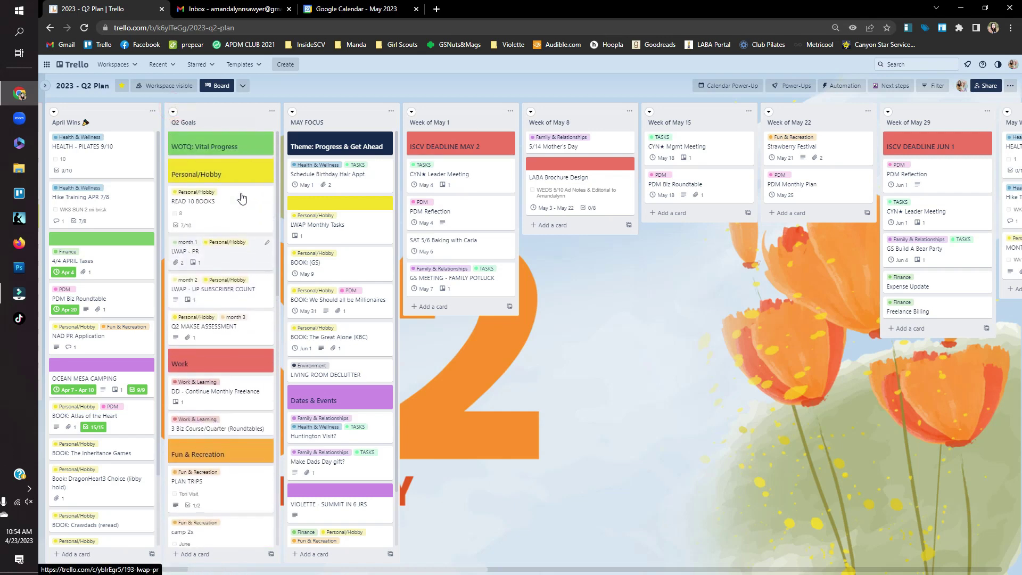
scroll(234, 218, "down", 8)
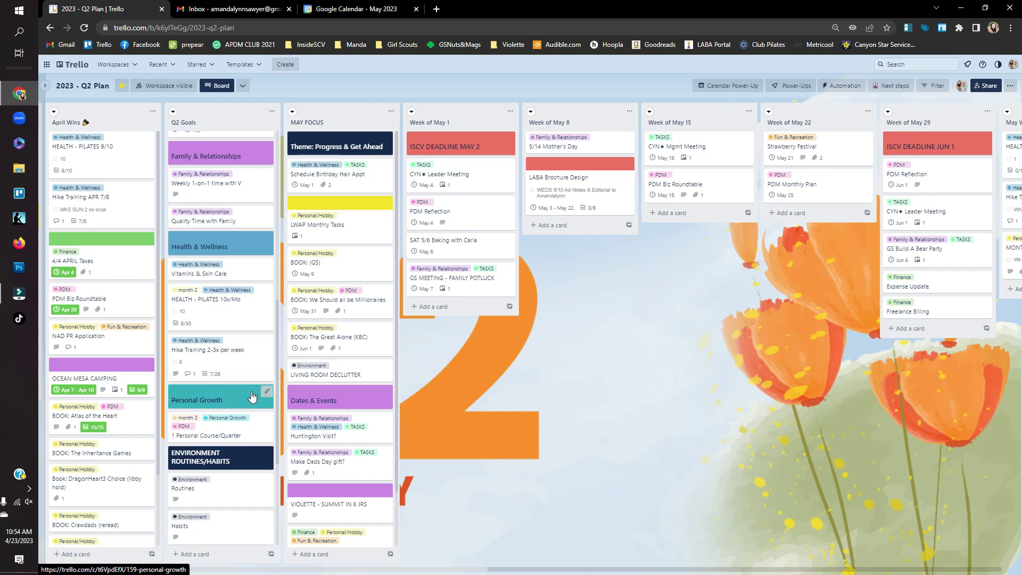
scroll(234, 404, "down", 4)
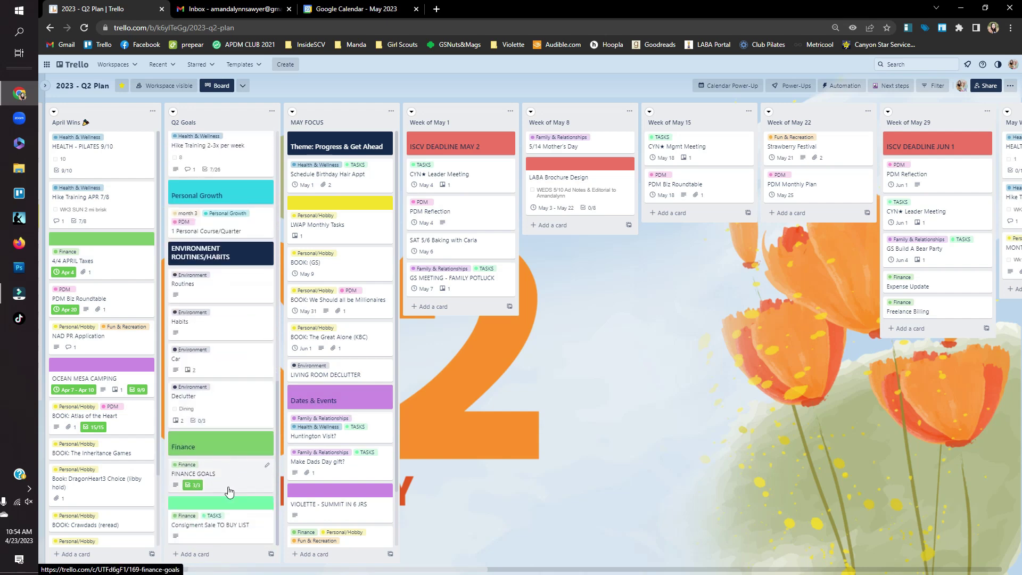
scroll(222, 469, "up", 4)
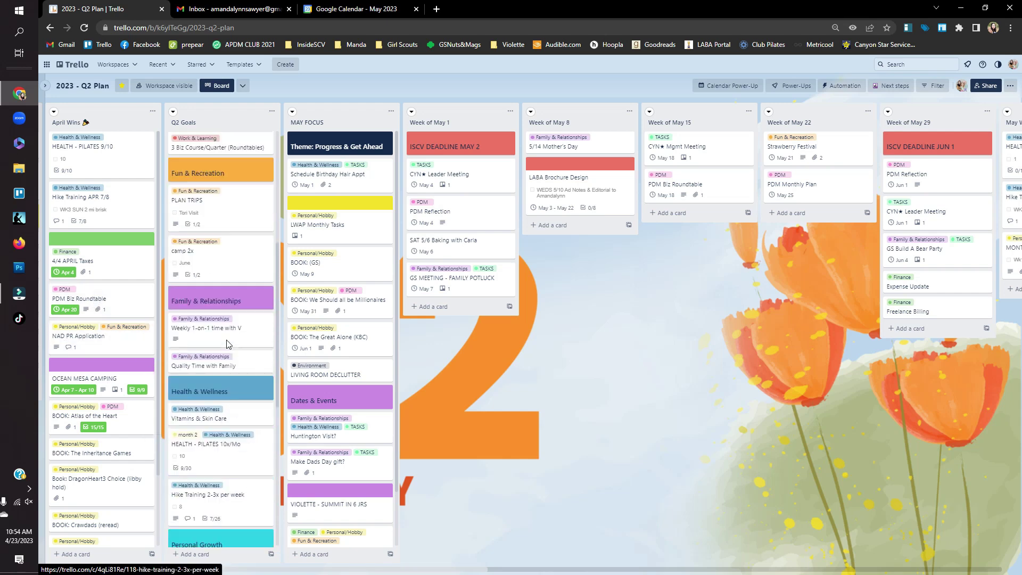
scroll(226, 340, "up", 5)
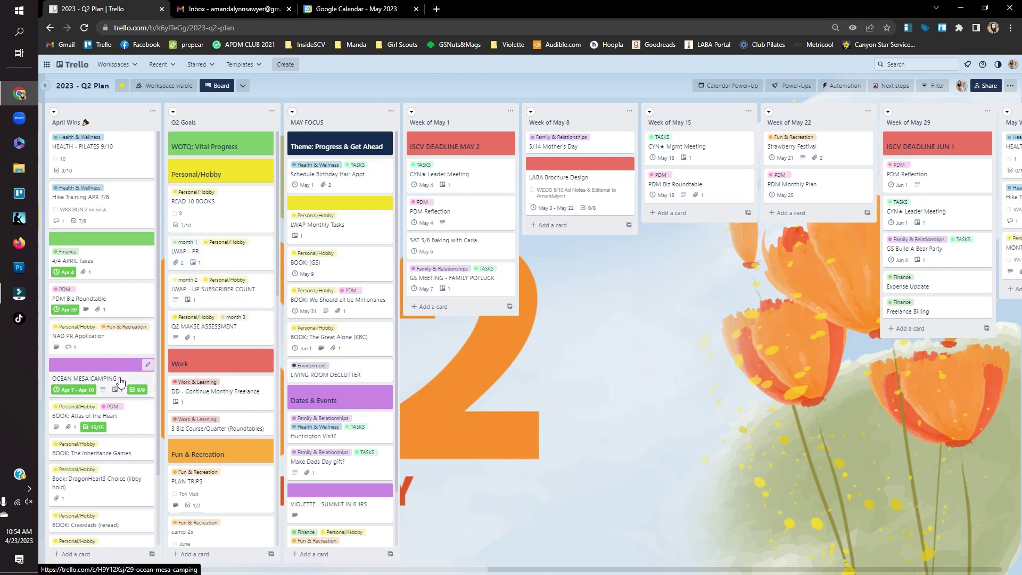
scroll(201, 421, "down", 4)
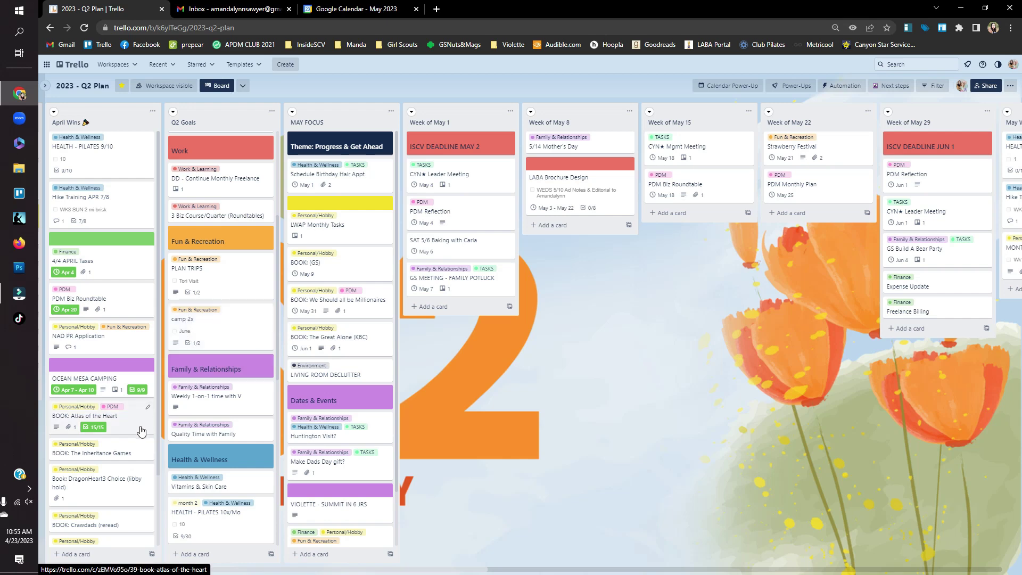
scroll(206, 397, "up", 4)
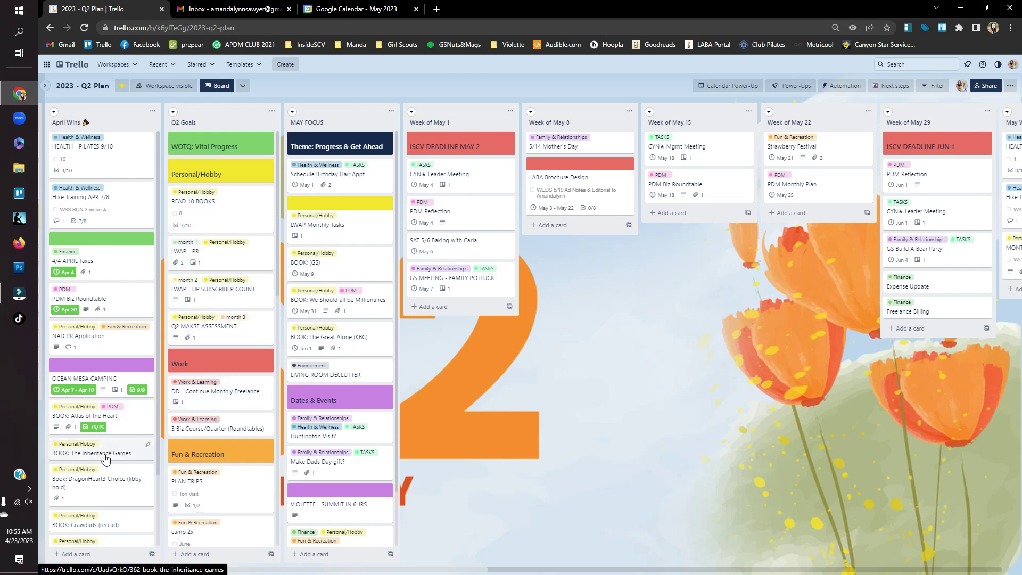
scroll(105, 523, "down", 2)
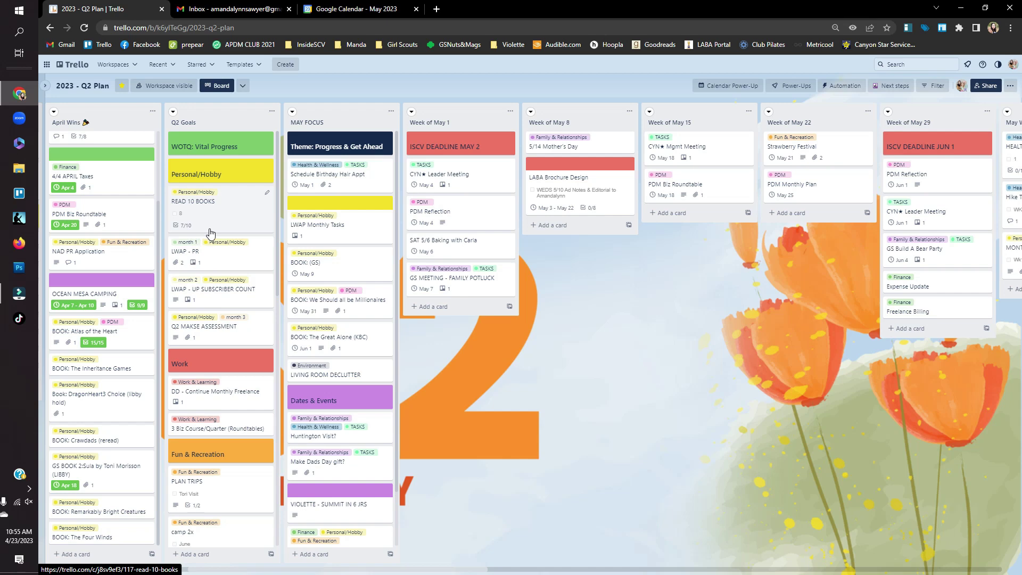
scroll(101, 437, "up", 3)
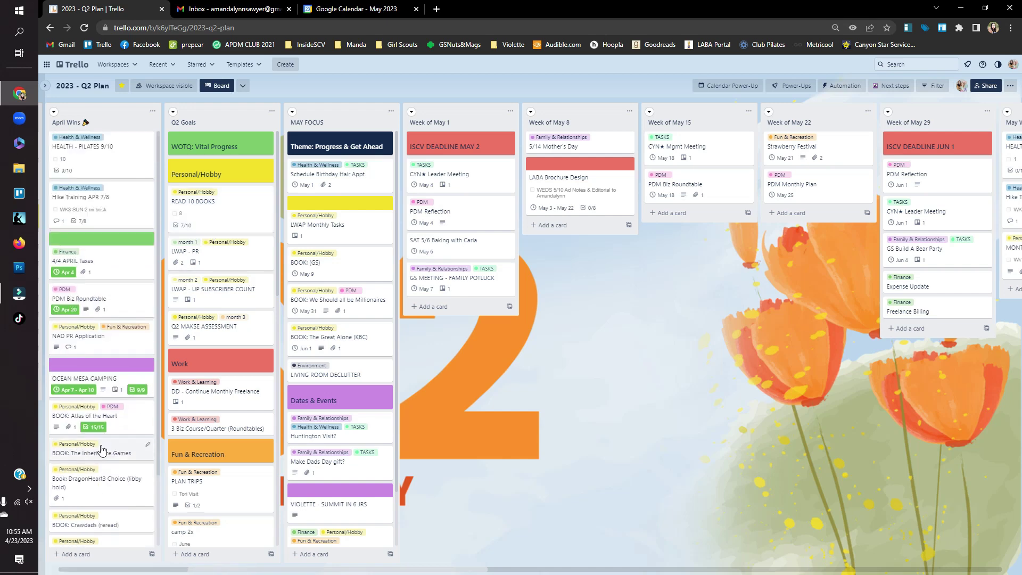
left_click(54, 111)
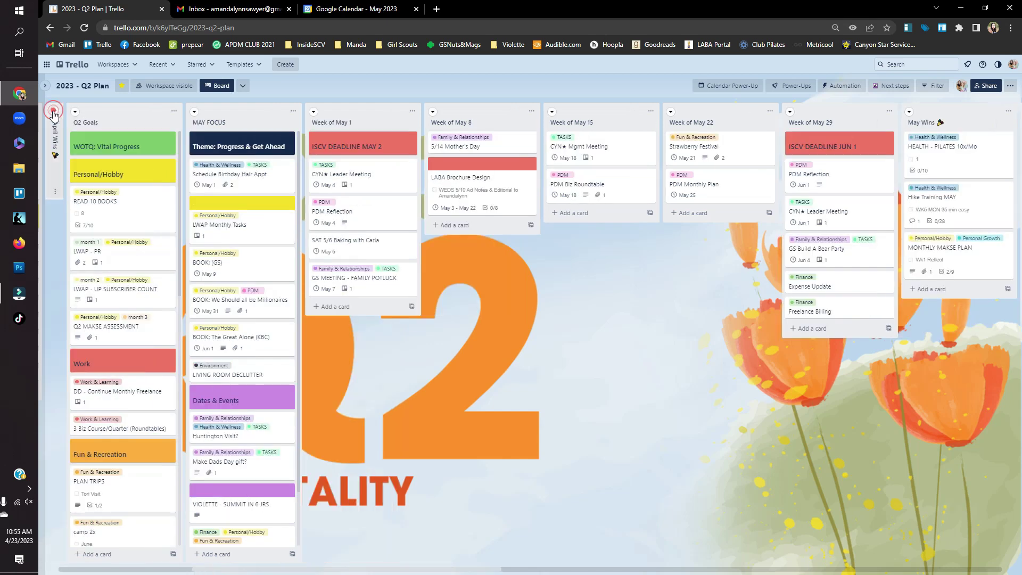
Collapse Q2 Goals and move Schedule Birthday Hair Appt into Week of May 1.
scroll(104, 256, "down", 6)
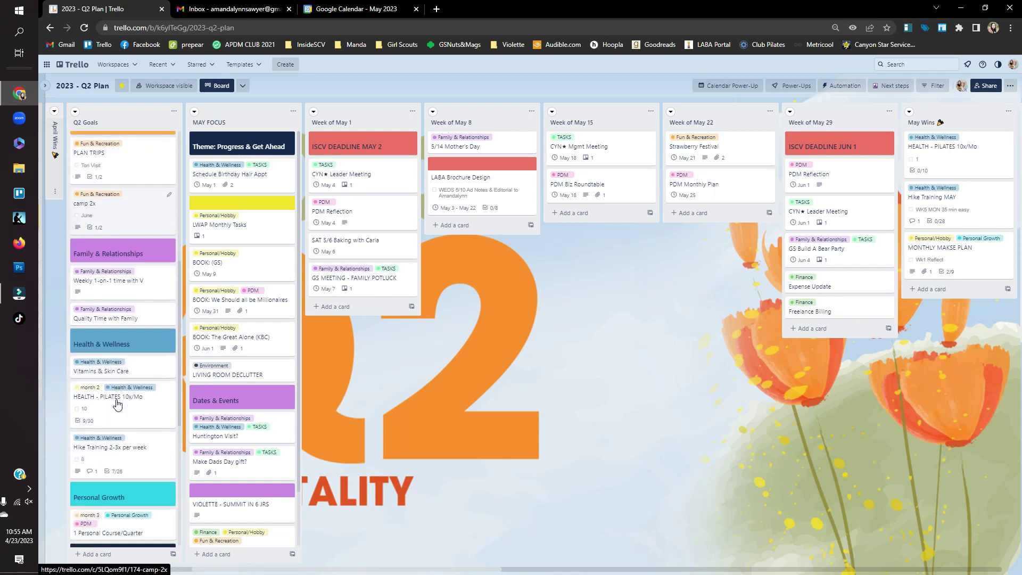
scroll(117, 404, "down", 6)
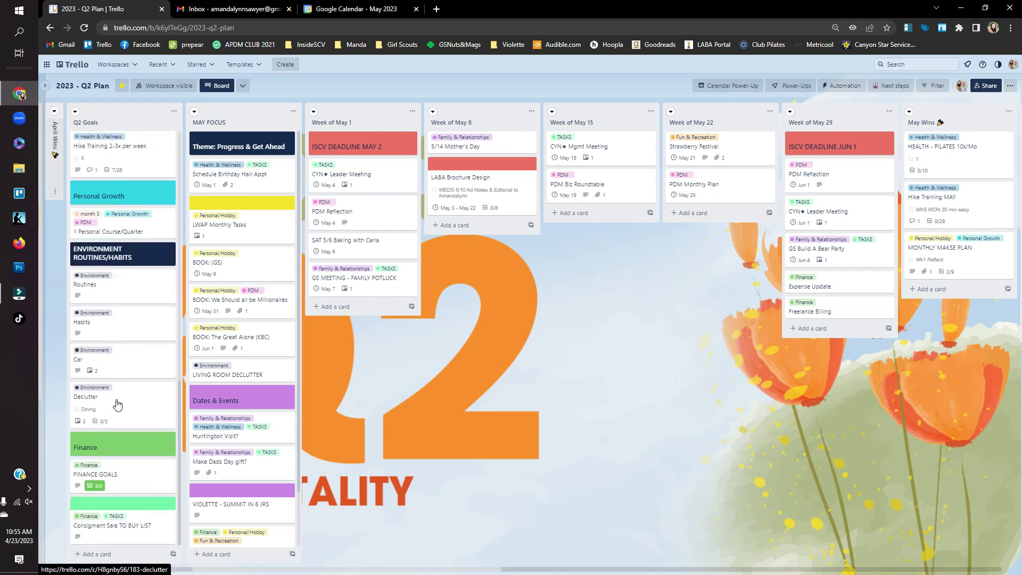
scroll(116, 404, "up", 12)
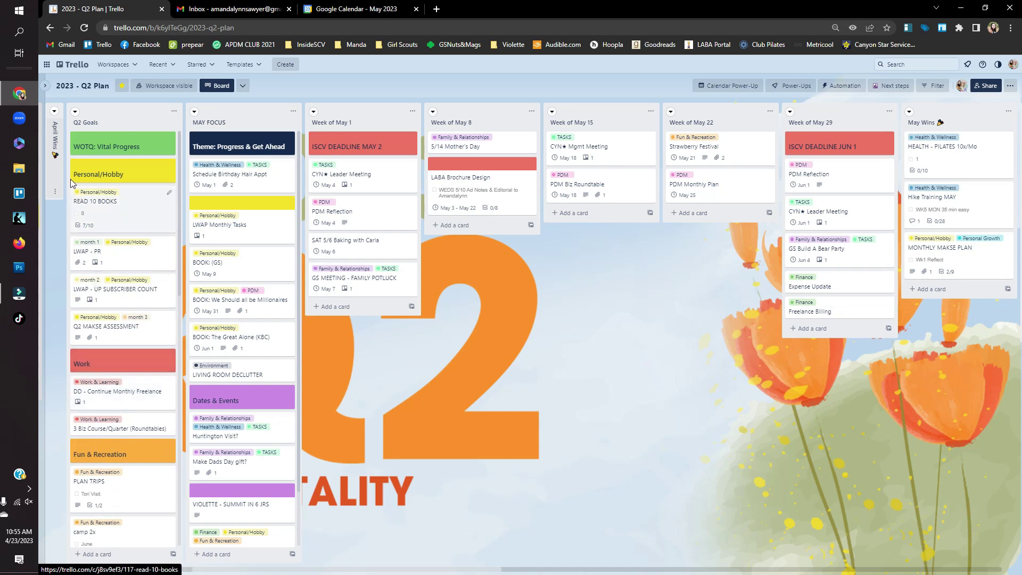
left_click(75, 112)
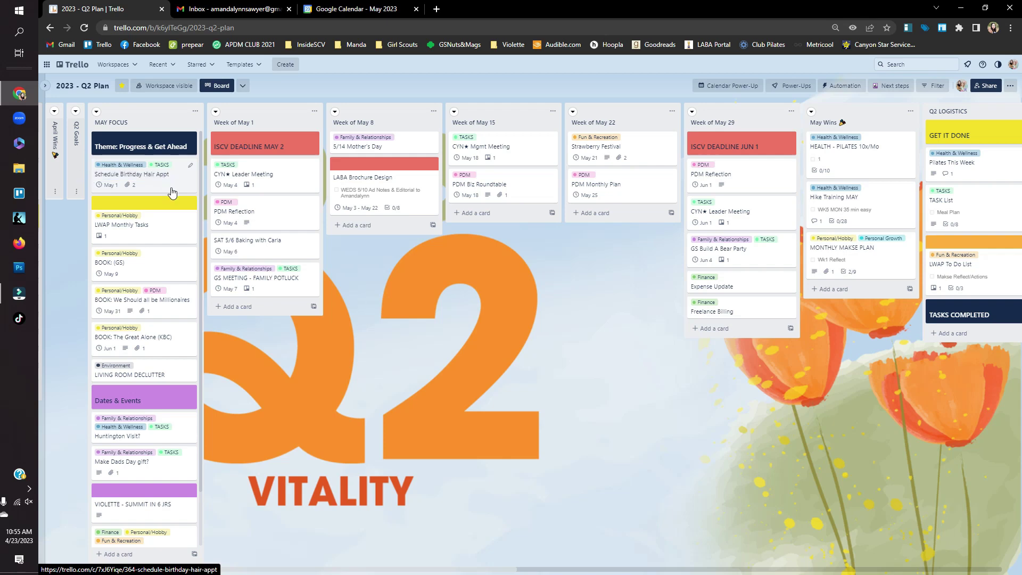
left_click_drag(170, 187, 278, 320)
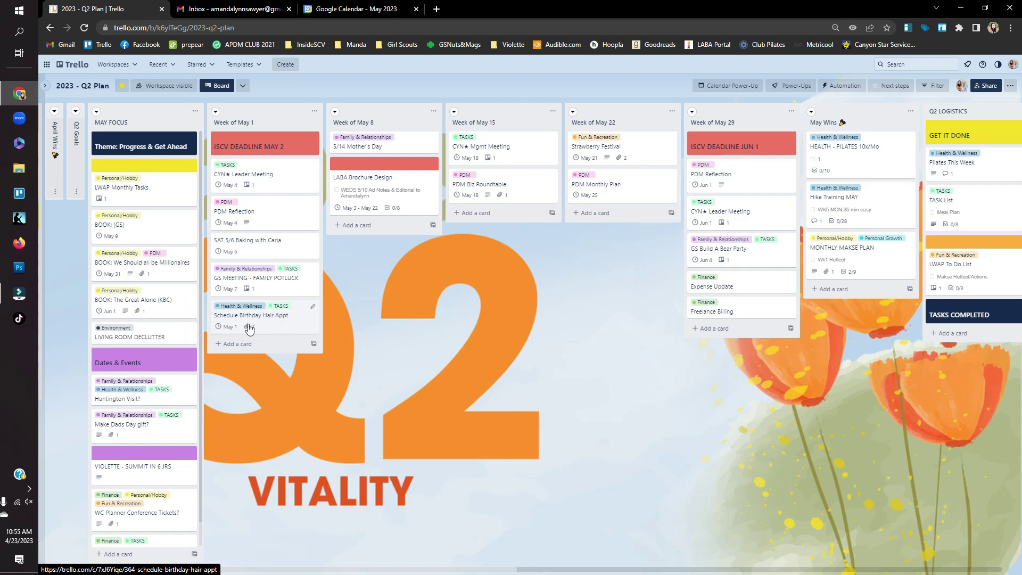
Give the hair appointment card a May 3 due date and move it to the top of the list.
key("d")
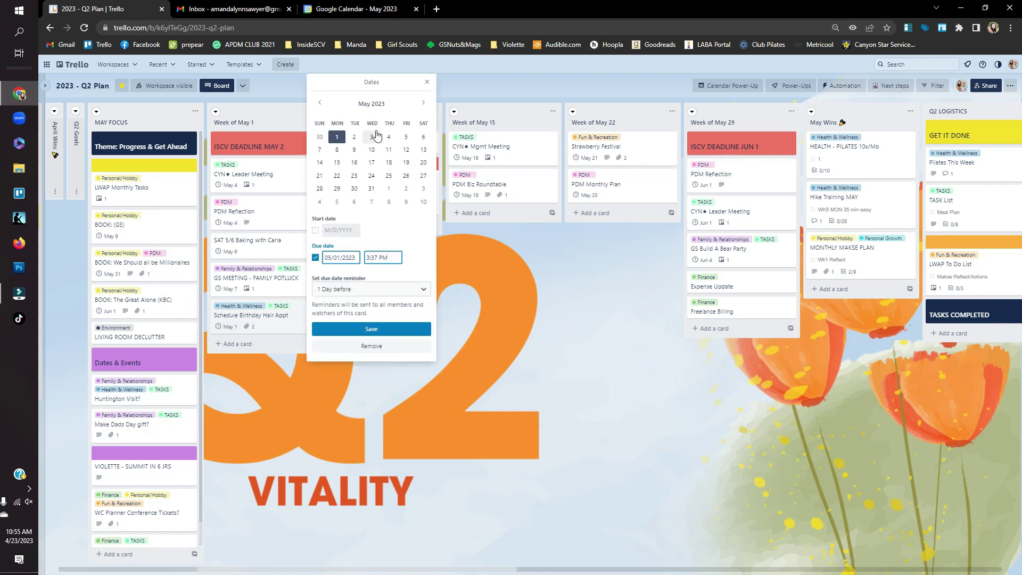
left_click(376, 135)
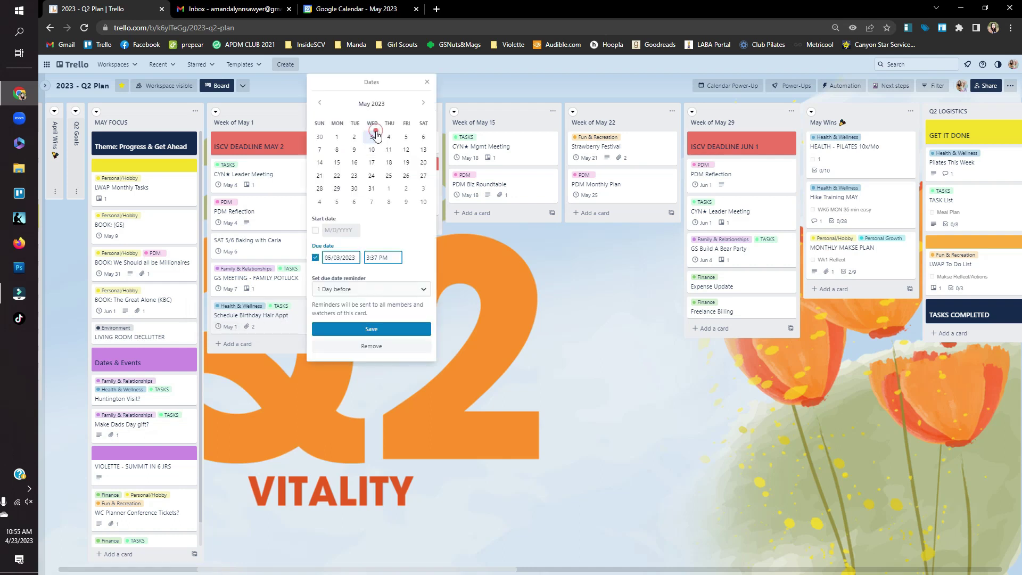
left_click(347, 326)
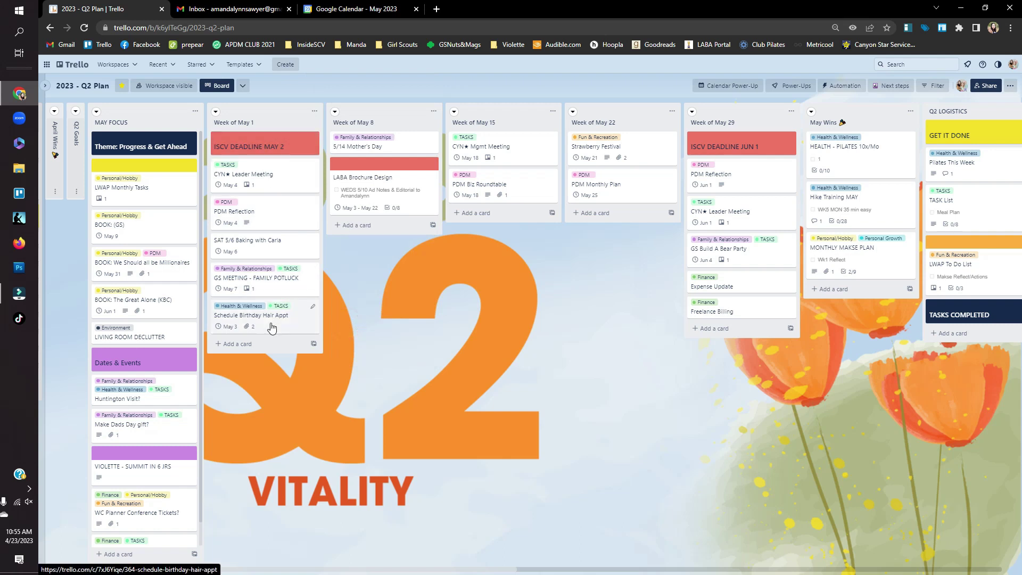
left_click_drag(269, 322, 272, 171)
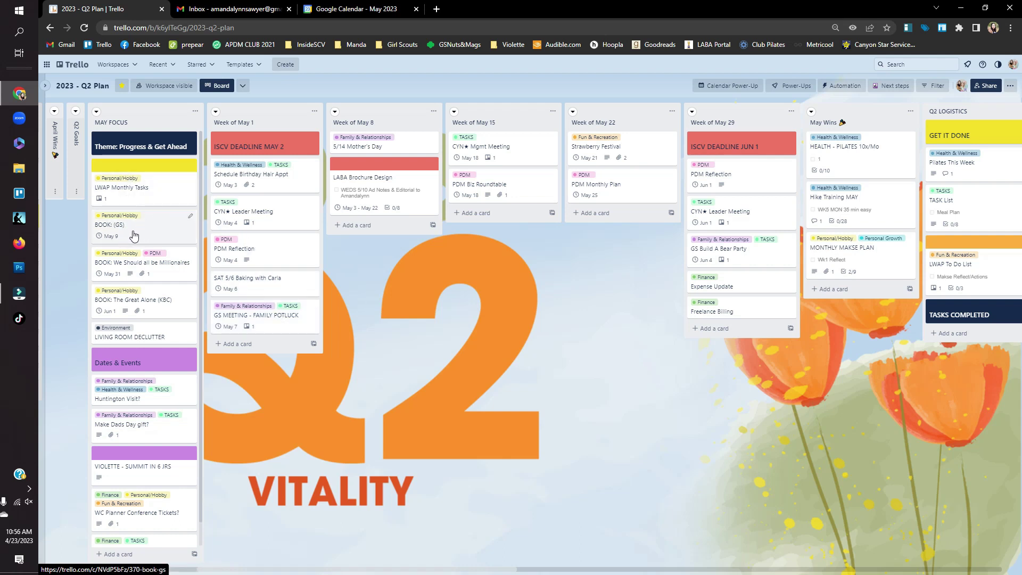
Move BOOK (GS) to Week of May 1 and the Millionaires and The Great Alone book cards to Week of May 22.
left_click_drag(155, 232, 265, 357)
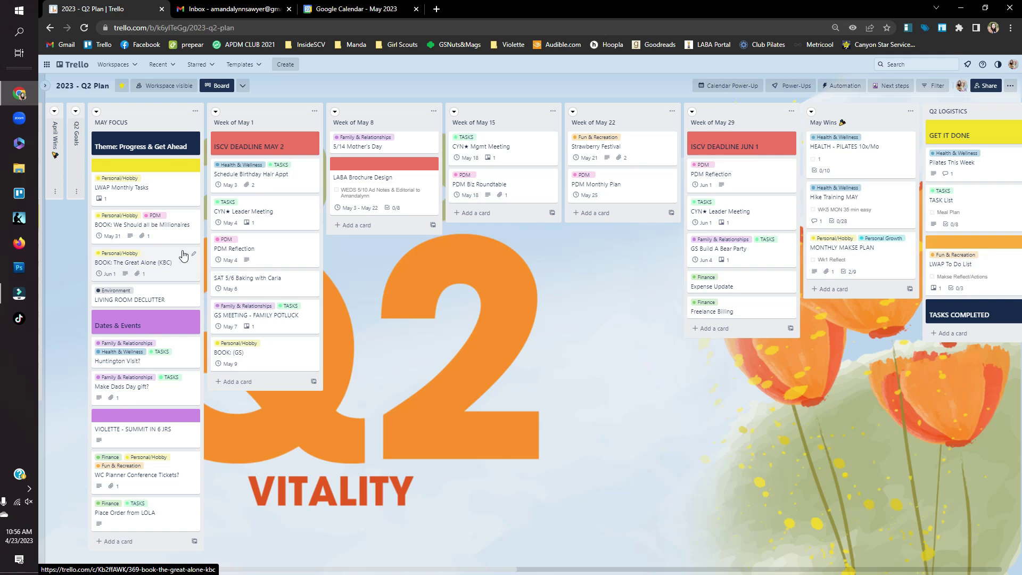
left_click_drag(165, 224, 599, 214)
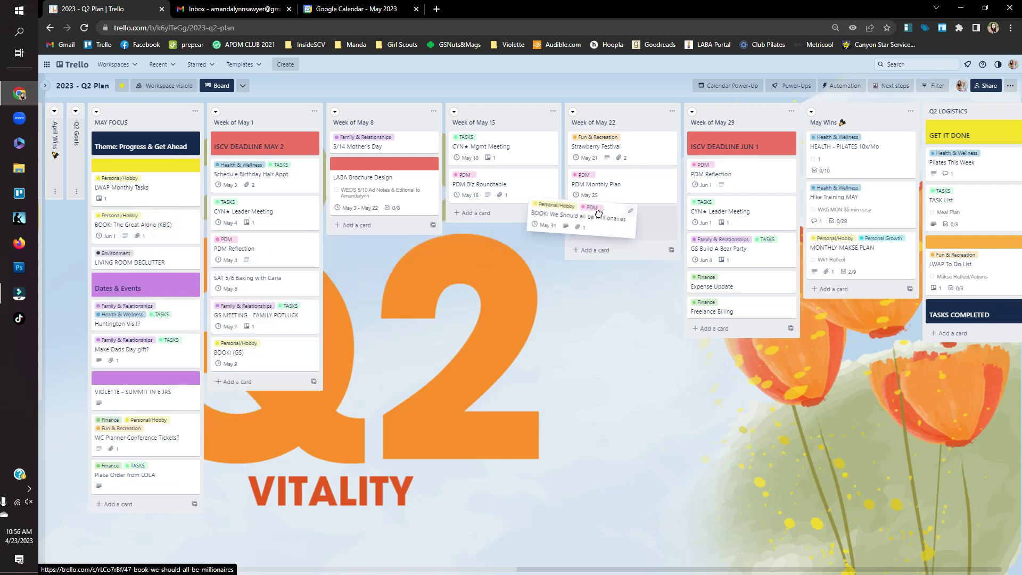
left_click_drag(599, 216, 599, 218)
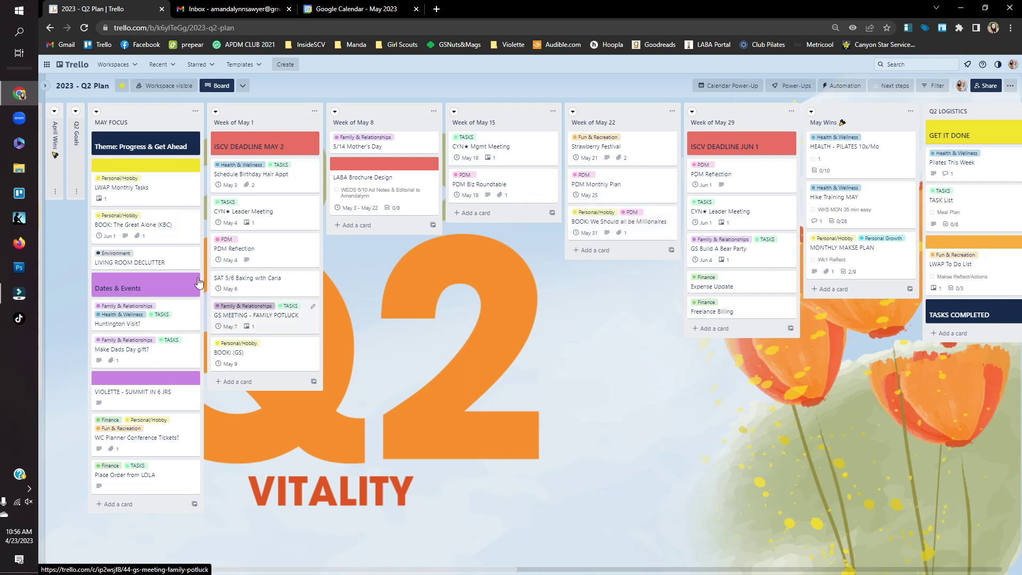
left_click_drag(170, 234, 505, 234)
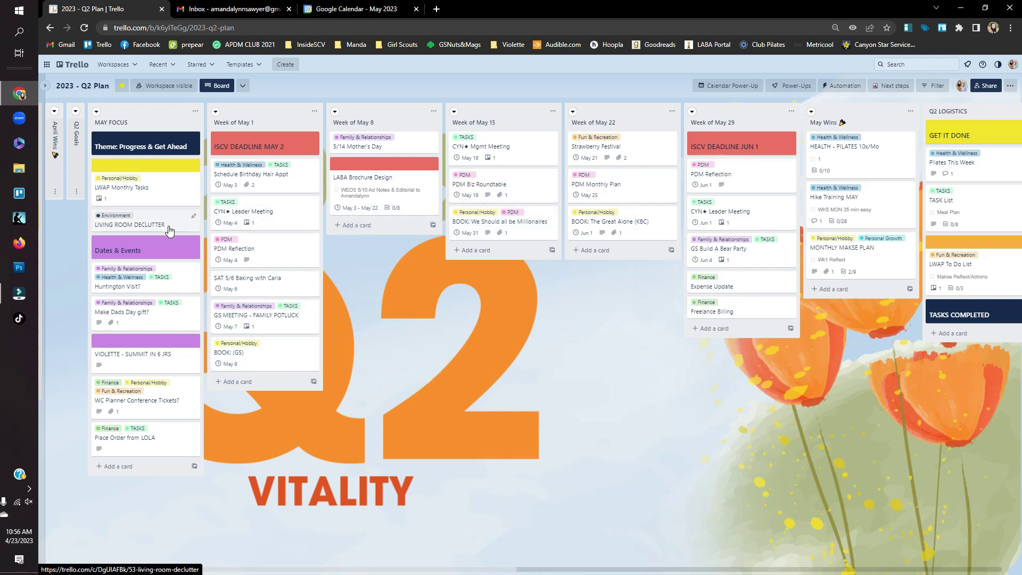
Put LIVING ROOM DECLUTTER at the bottom of Week of May 1 and Make Dads Day gift? in May 22, then collapse MAY FOCUS.
left_click_drag(169, 230, 265, 396)
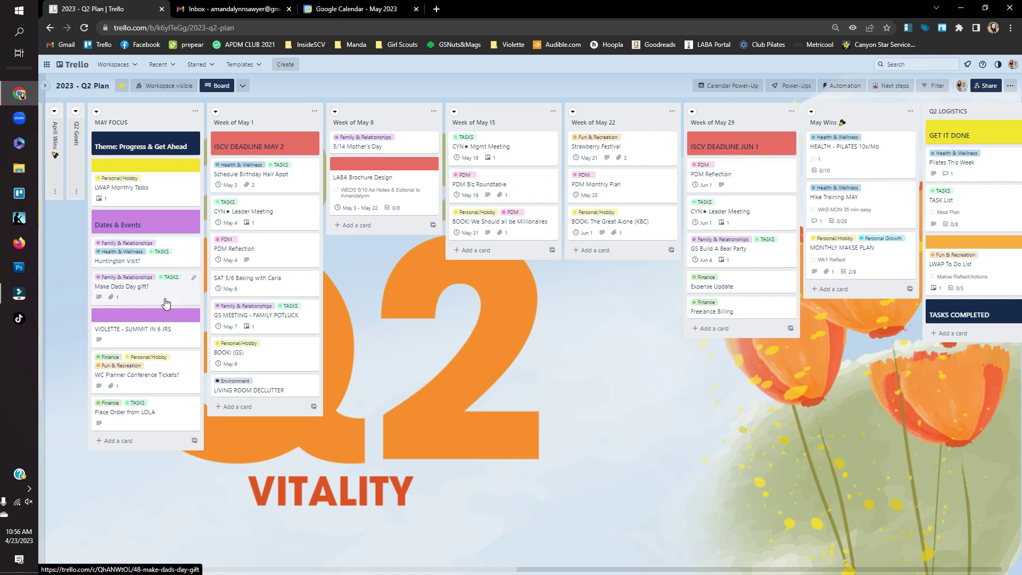
left_click_drag(164, 299, 617, 260)
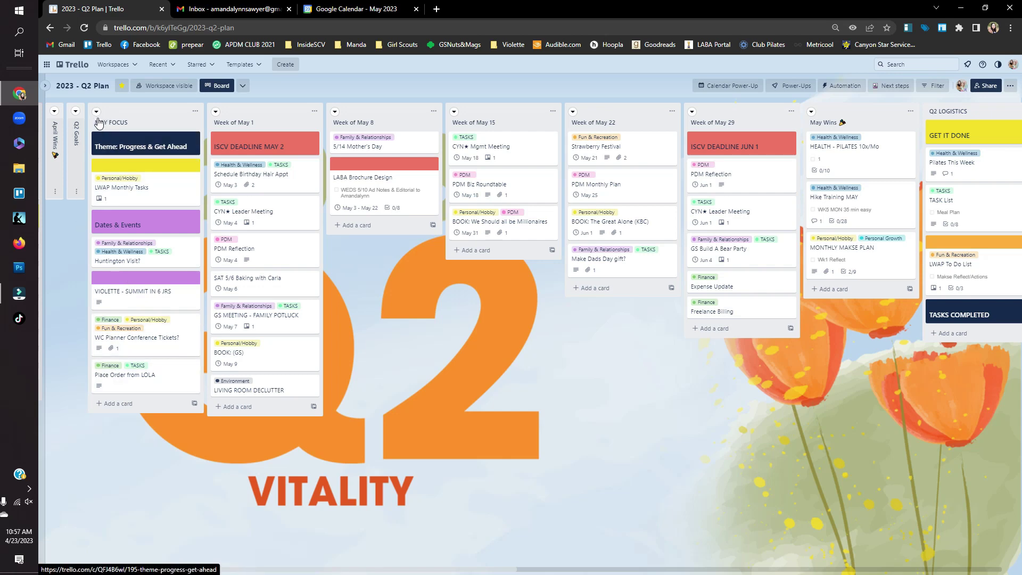
left_click(97, 112)
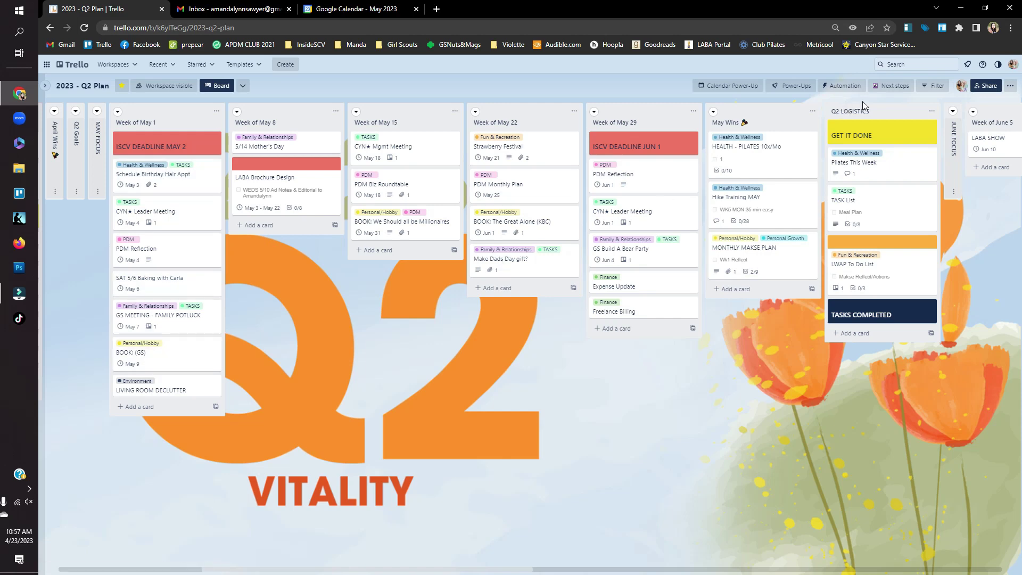
Move Q2 LOGISTICS to the front of the board and review Pilates This Week's class schedule comment.
left_click_drag(863, 116, 186, 148)
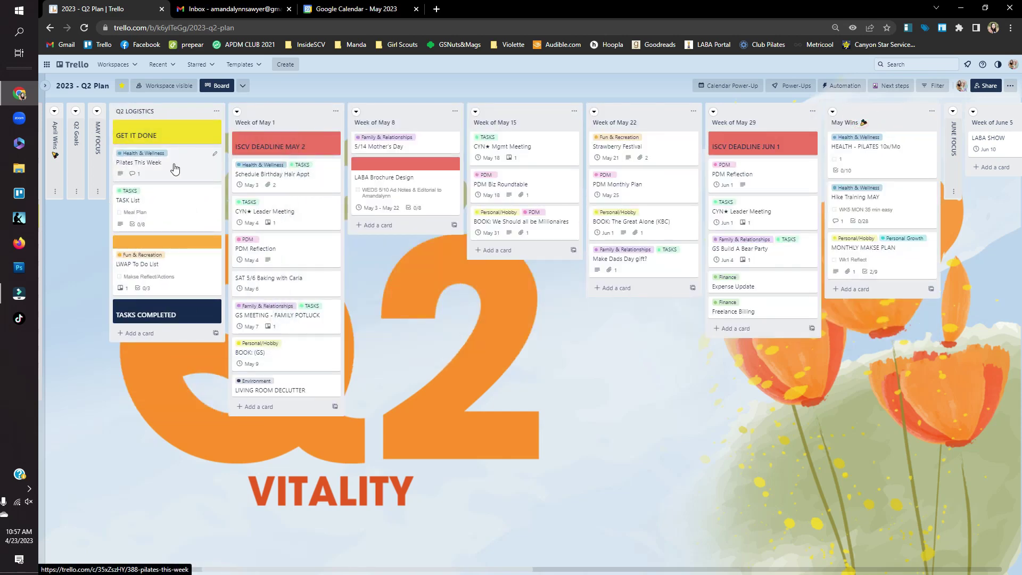
left_click(175, 169)
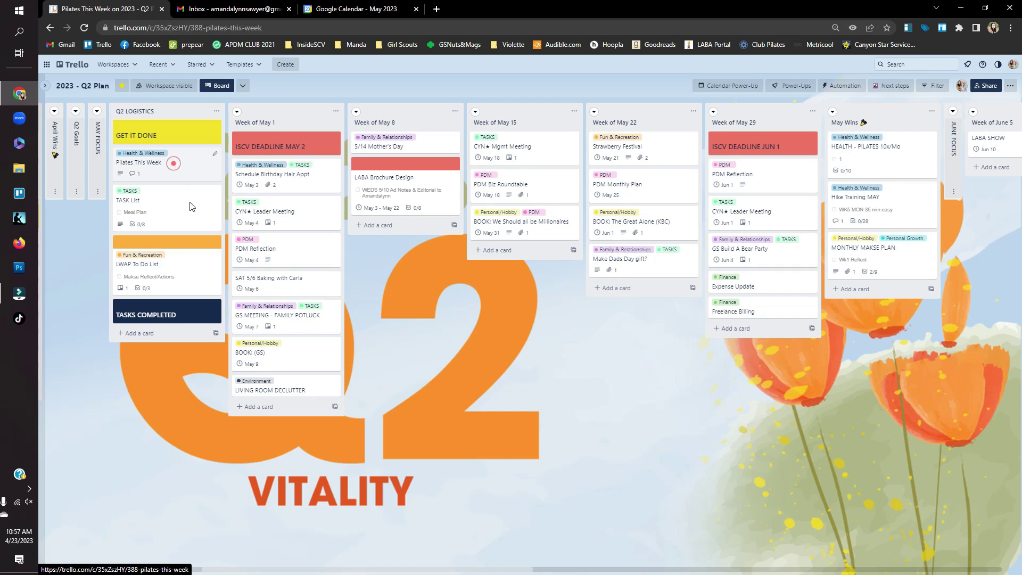
left_click_drag(438, 443, 470, 533)
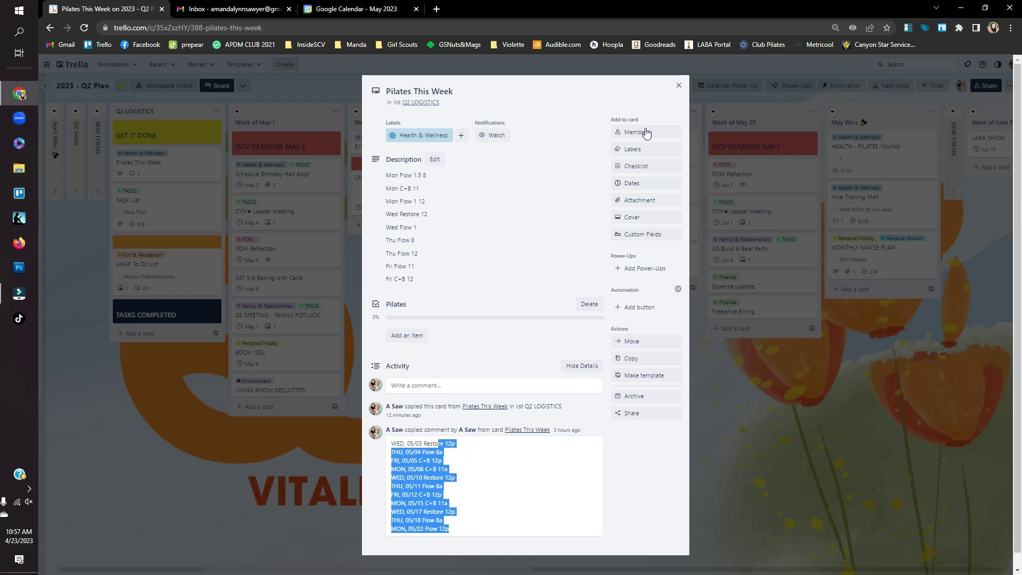
left_click(678, 86)
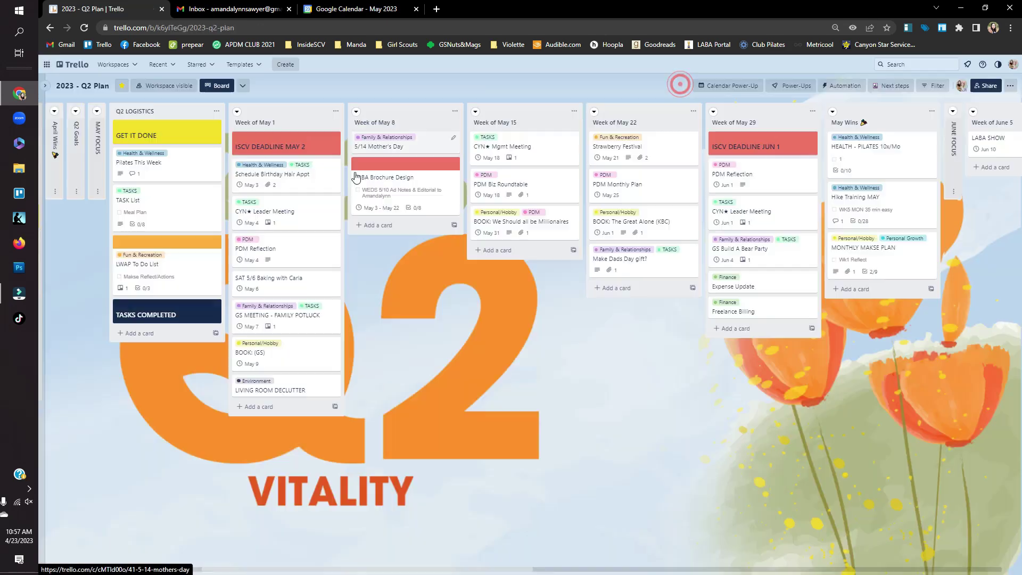
Review the TASK List and LWAP To Do List cards in Q2 LOGISTICS.
left_click(173, 212)
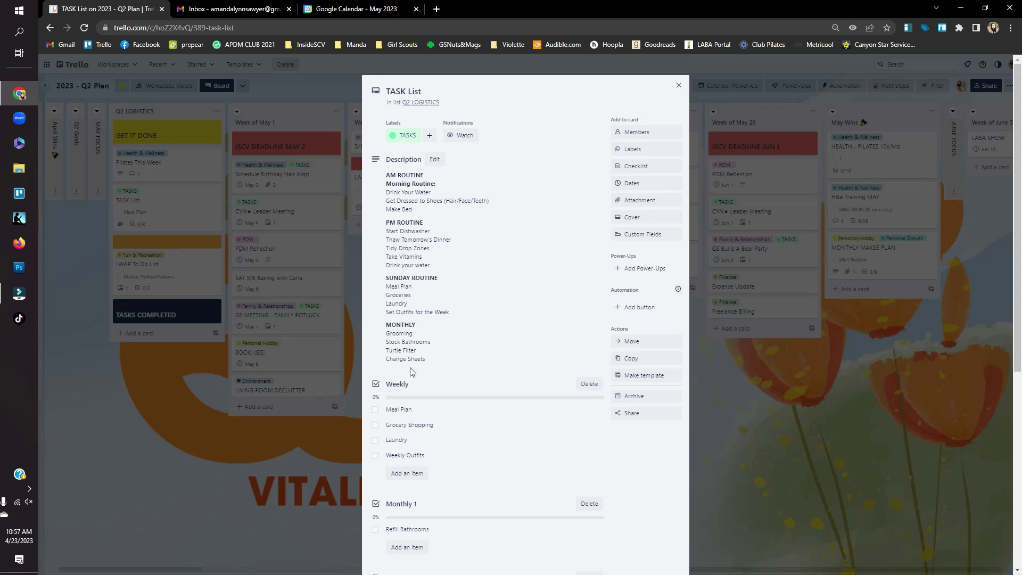
scroll(446, 361, "down", 4)
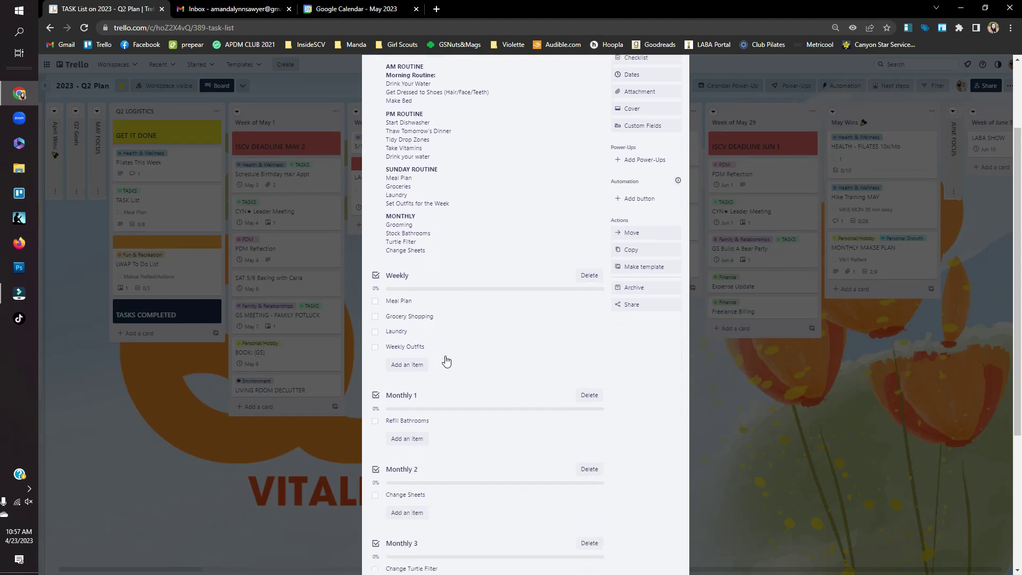
scroll(446, 361, "down", 1)
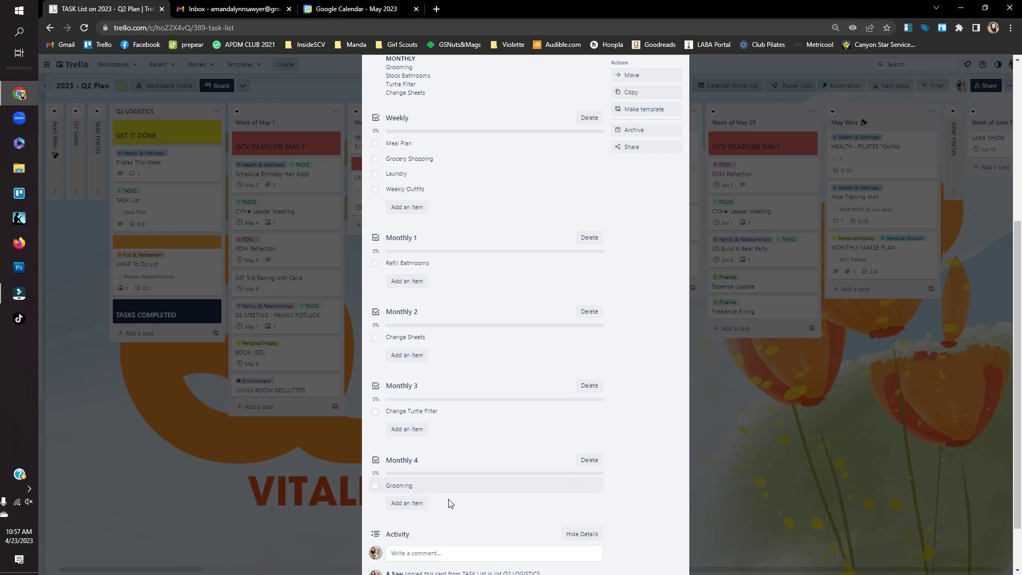
scroll(550, 366, "up", 10)
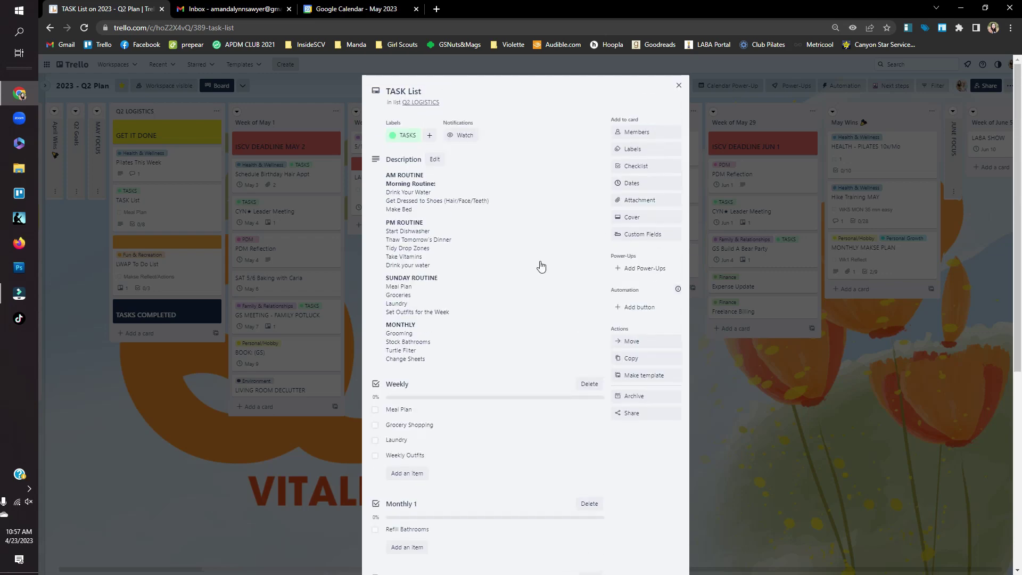
left_click(675, 83)
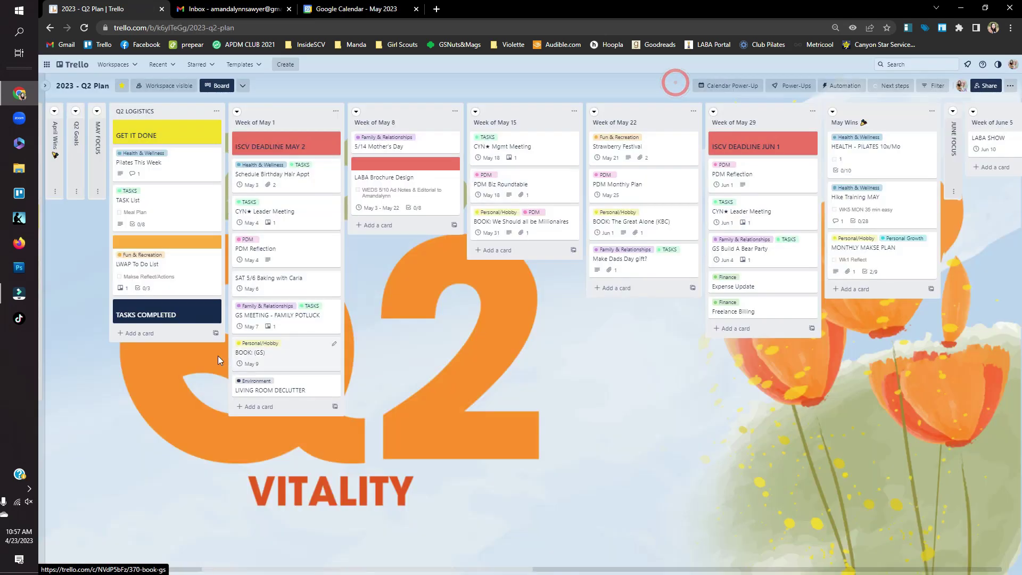
left_click(187, 282)
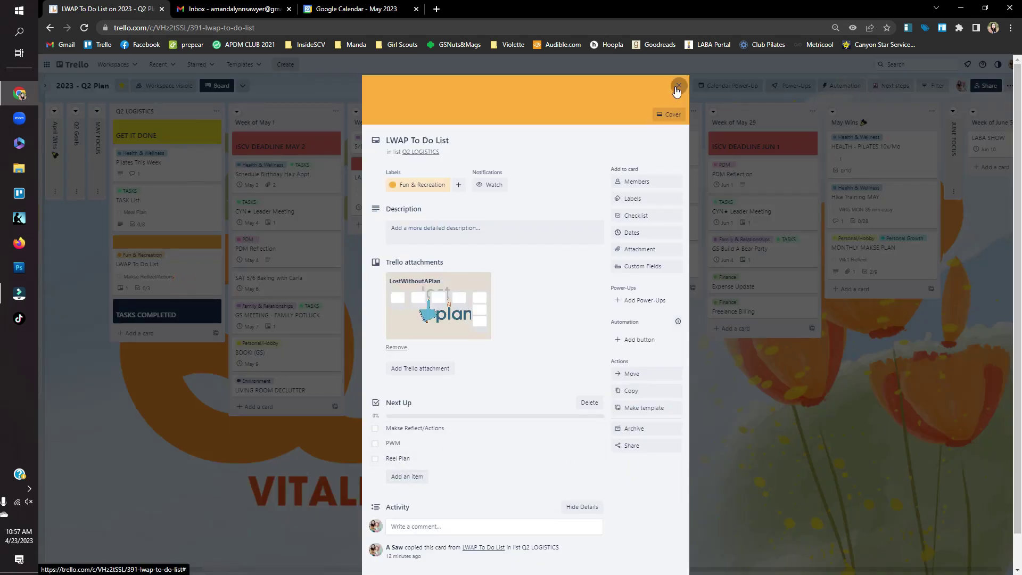
left_click(677, 87)
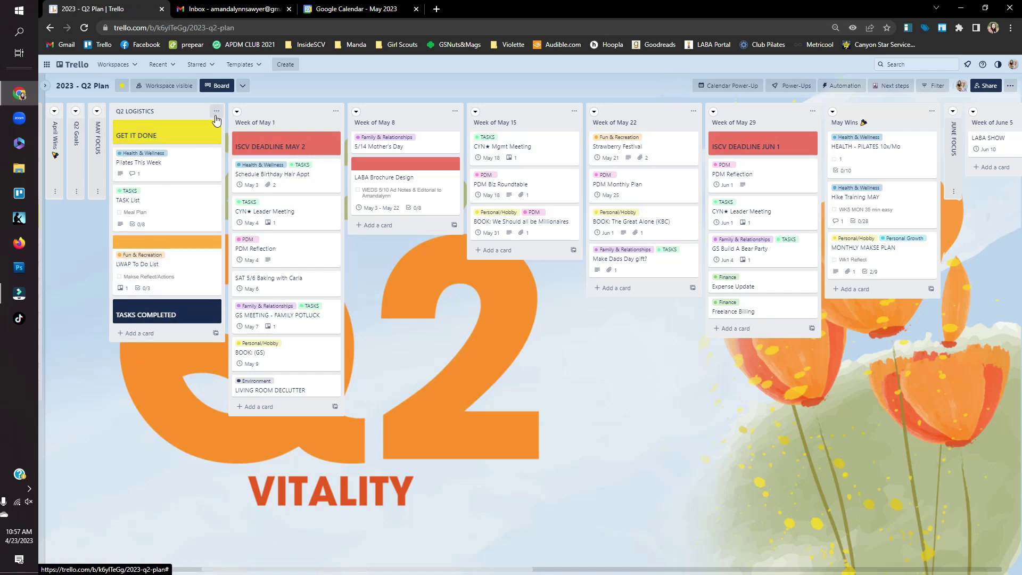
Check the cover options on the GET IT DONE and LWAP To Do List cards.
left_click(173, 140)
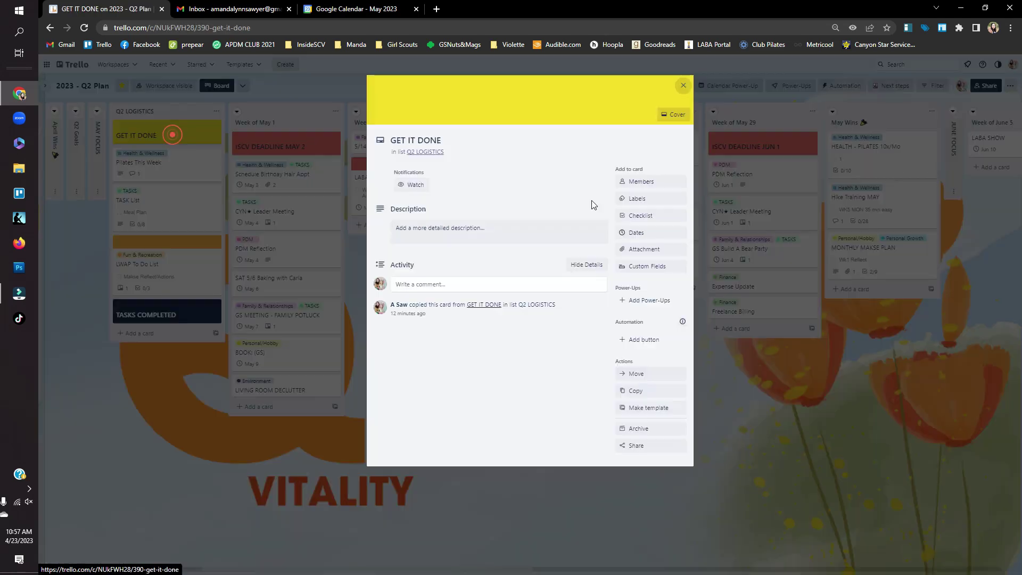
left_click(669, 118)
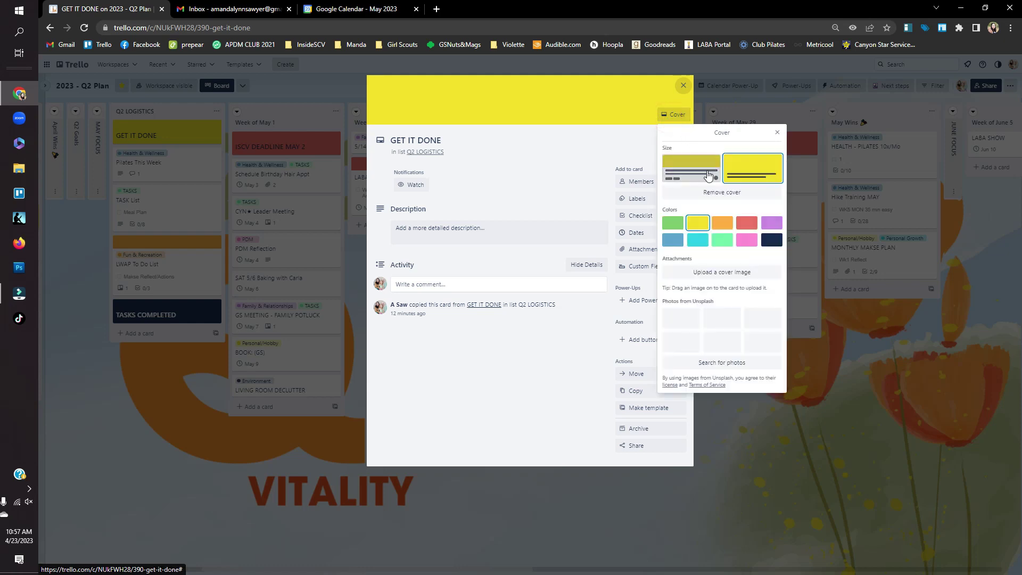
left_click(776, 134)
left_click(684, 86)
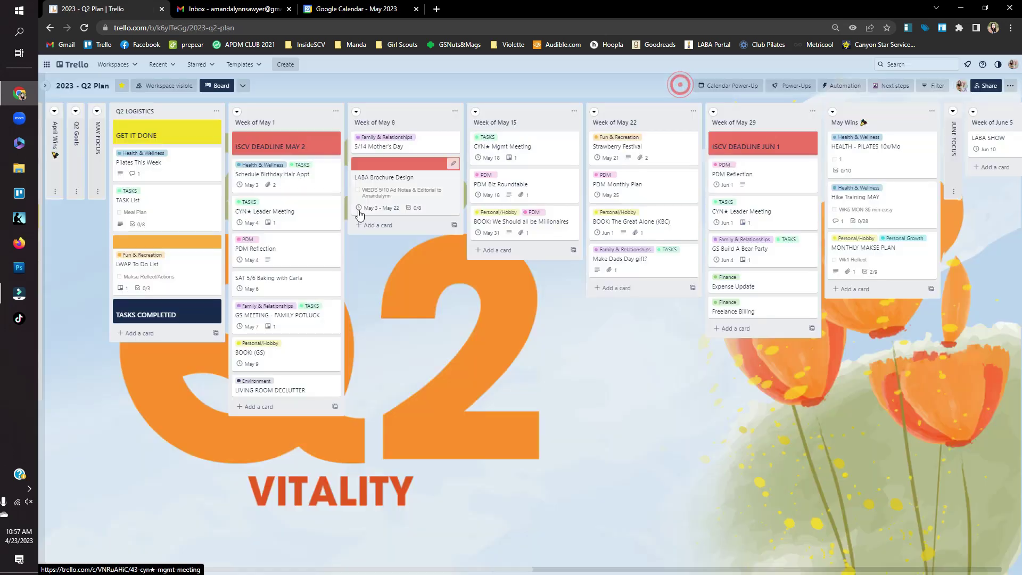
left_click(177, 263)
left_click(667, 116)
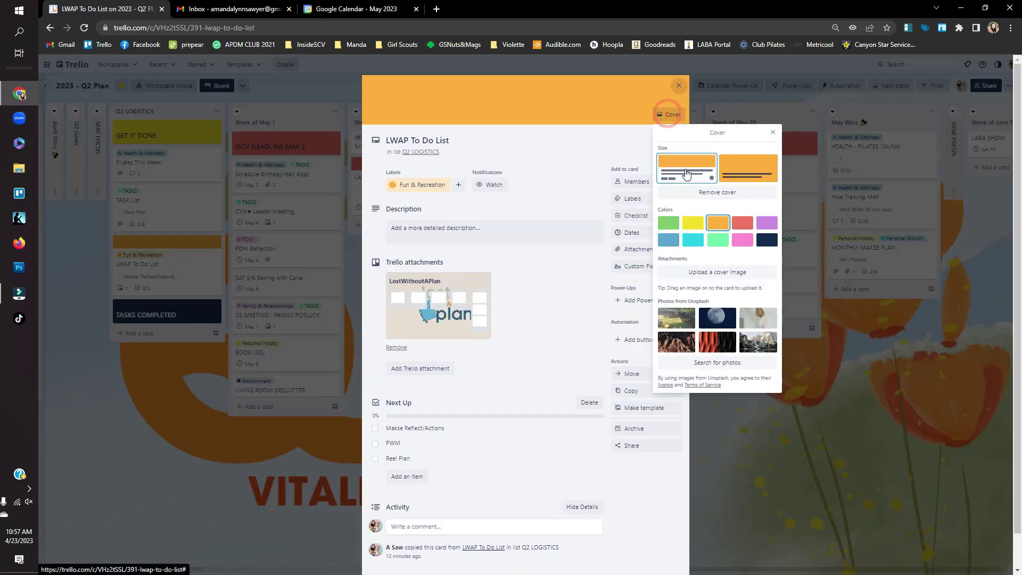
left_click(682, 86)
Copy Q2 LOGISTICS twice, placing the copies after Week of May 1 and Week of May 8.
left_click(217, 110)
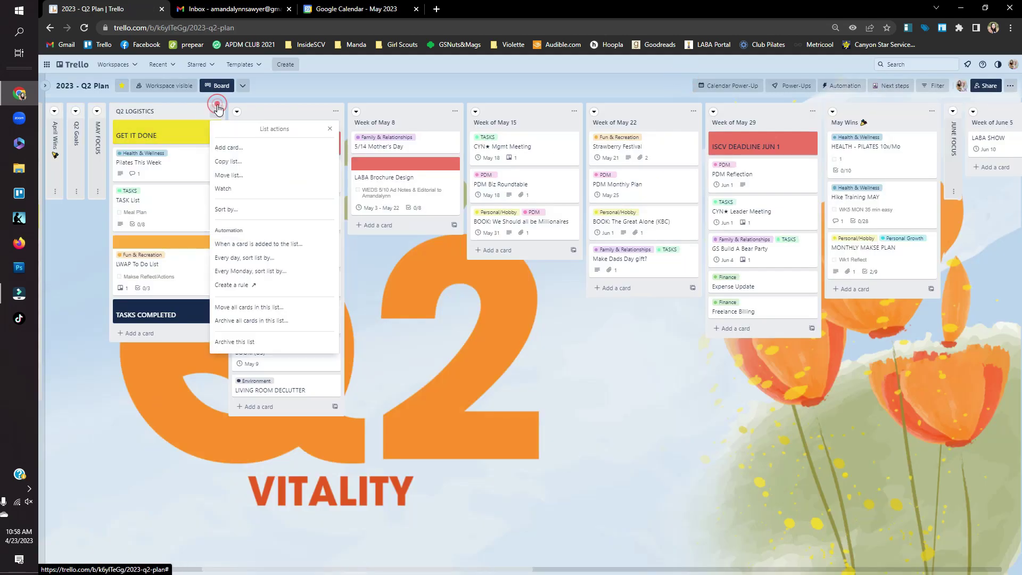
left_click(253, 167)
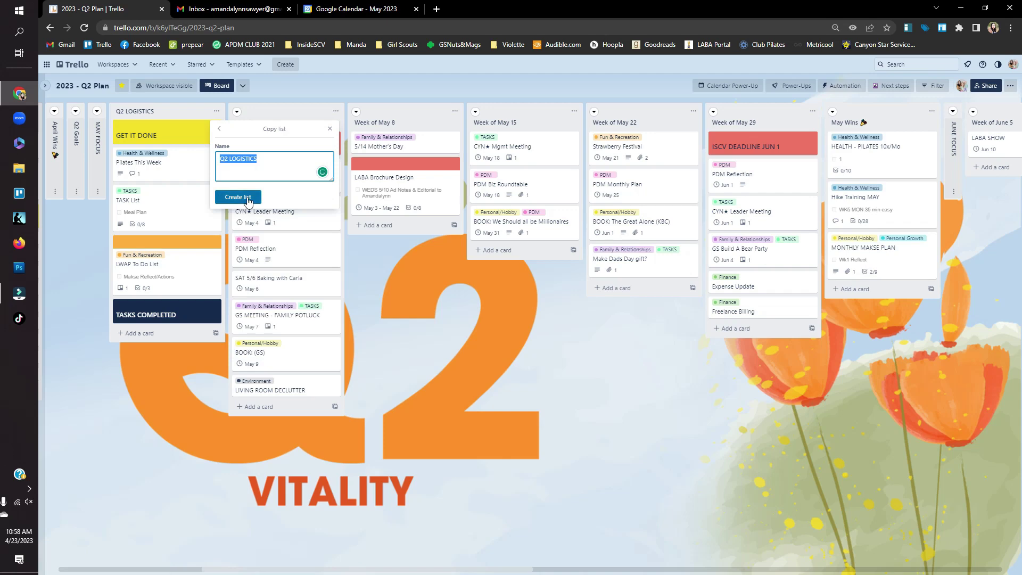
left_click(236, 198)
left_click_drag(250, 126, 457, 118)
left_click(456, 111)
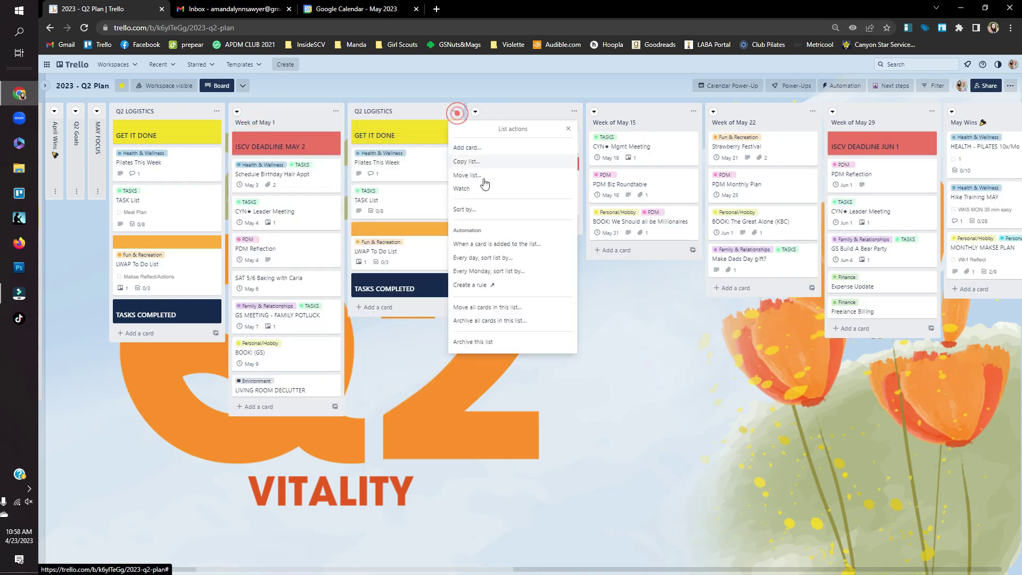
left_click(477, 165)
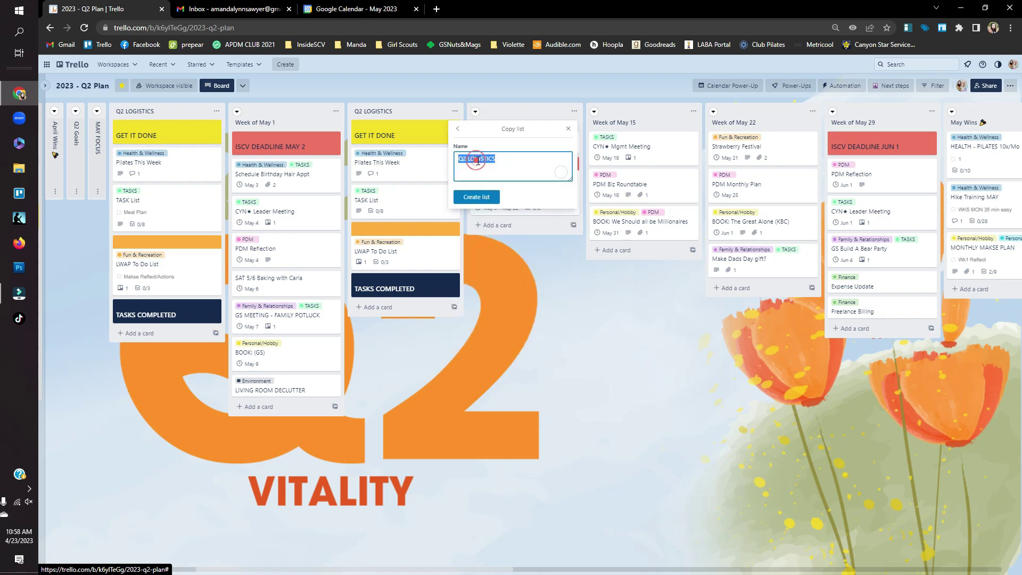
left_click(473, 193)
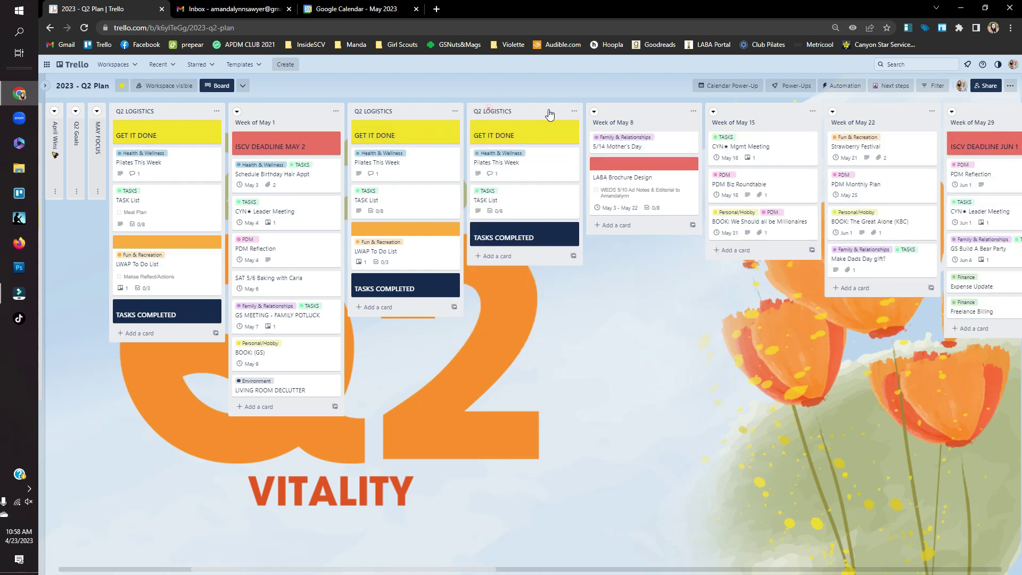
left_click_drag(547, 111, 622, 121)
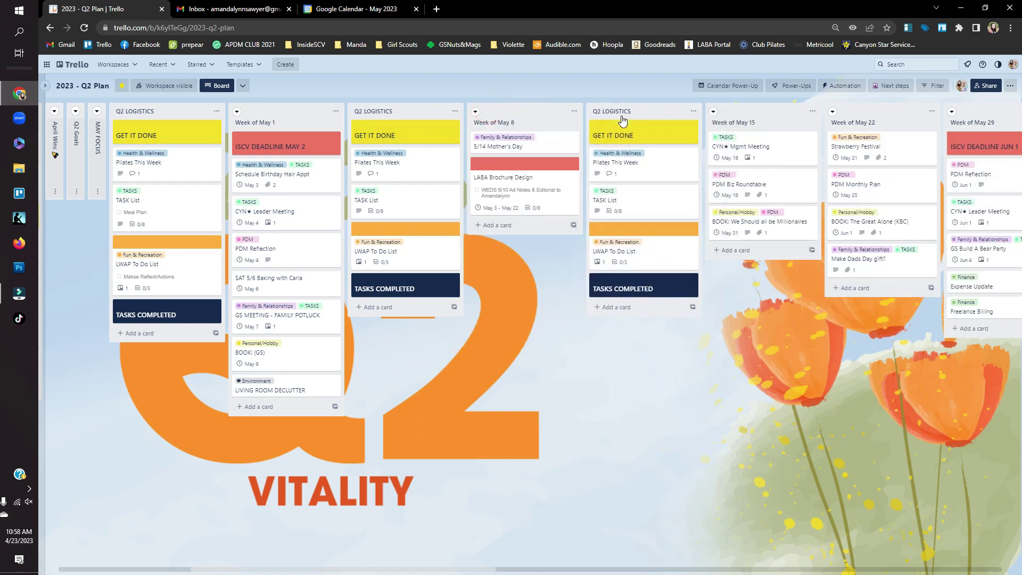
Make two more Q2 LOGISTICS copies, placed after Week of May 15 and Week of May 22.
left_click(694, 111)
left_click(700, 161)
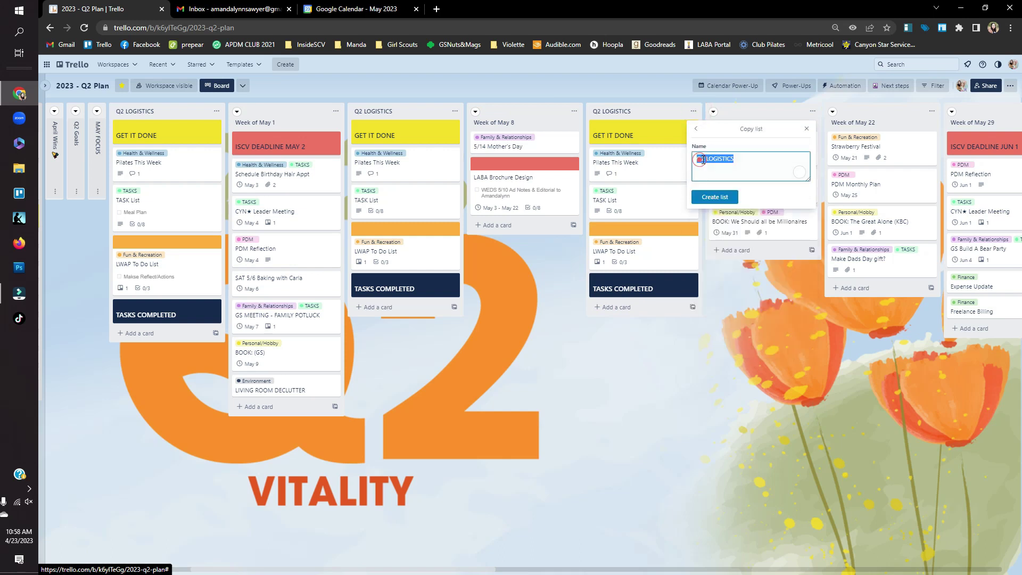
left_click(718, 193)
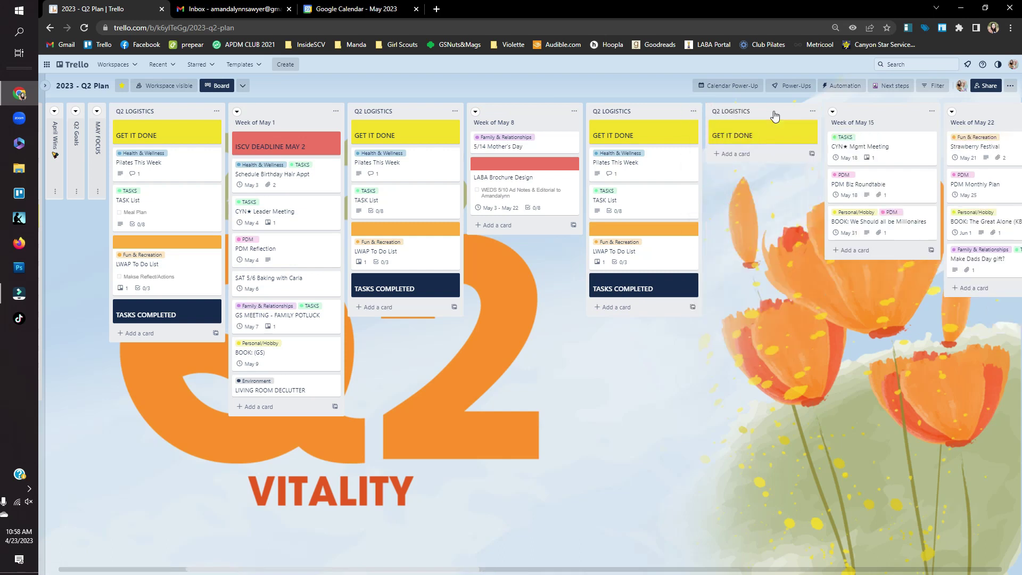
left_click_drag(772, 110, 886, 117)
left_click_drag(799, 341, 474, 363)
left_click(623, 111)
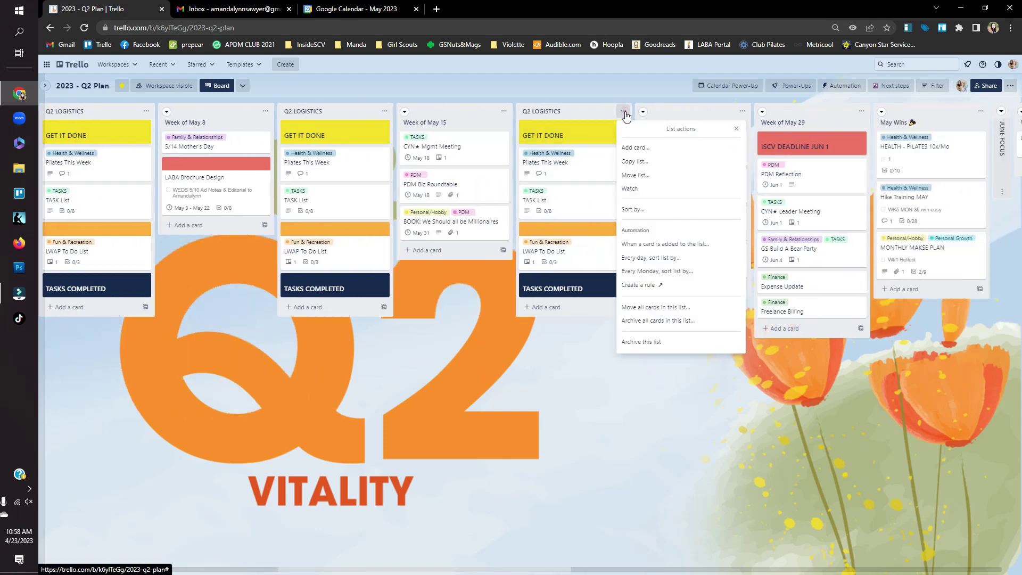
left_click(652, 162)
left_click(643, 199)
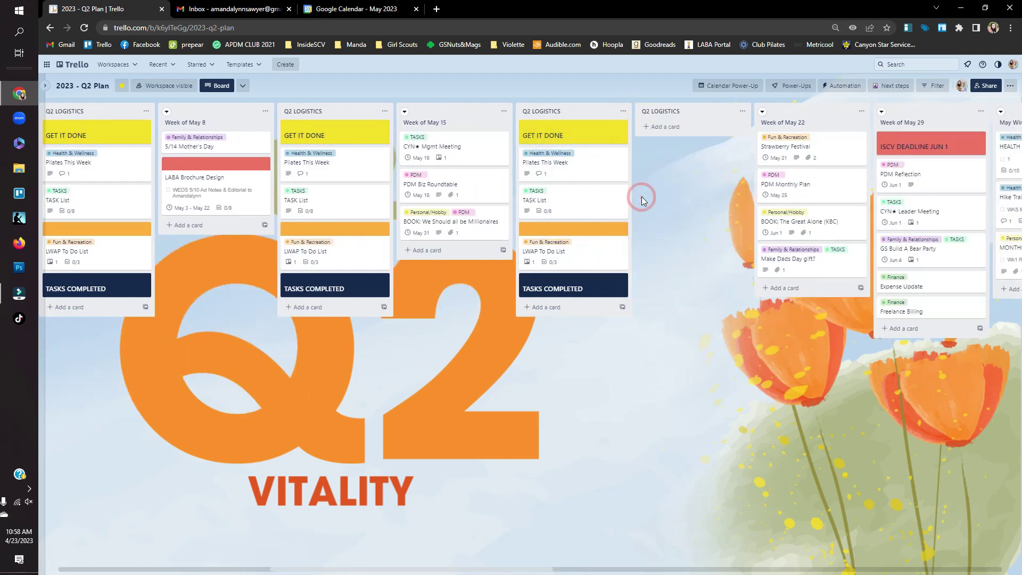
left_click_drag(771, 114, 777, 114)
left_click_drag(800, 430, 503, 429)
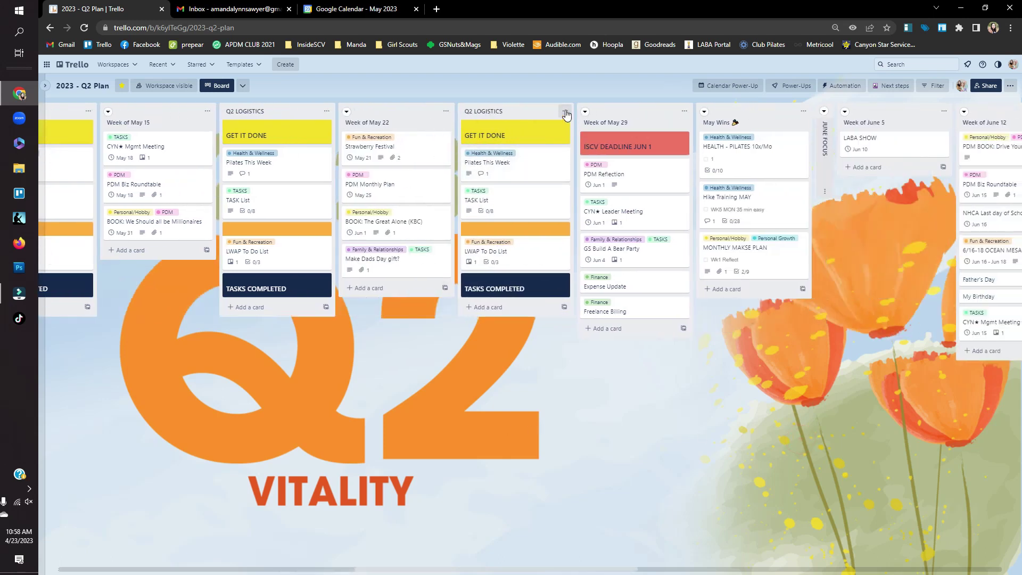
Make a fifth Q2 LOGISTICS copy and move it after May Wins.
left_click(564, 111)
left_click(572, 162)
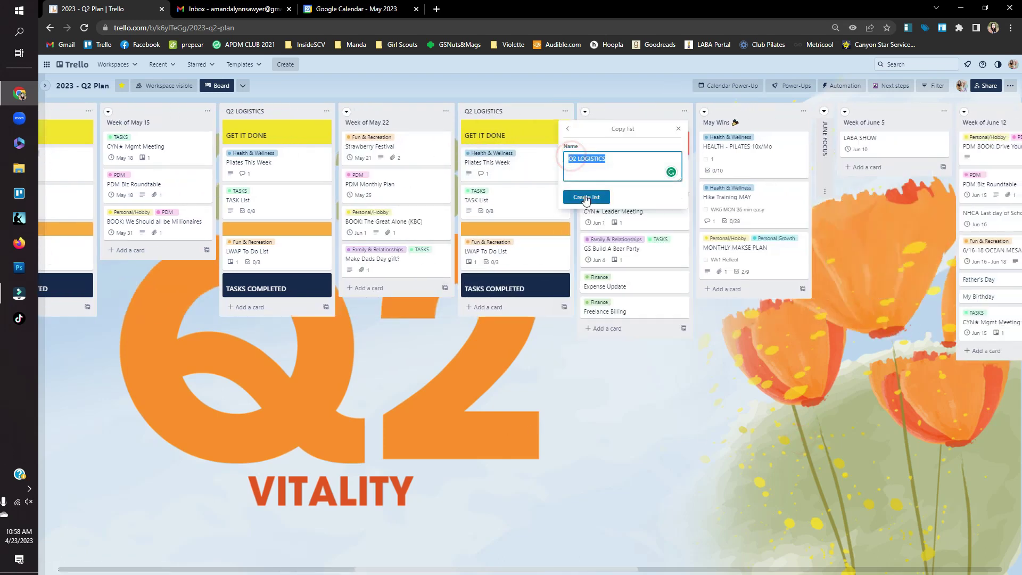
left_click(586, 198)
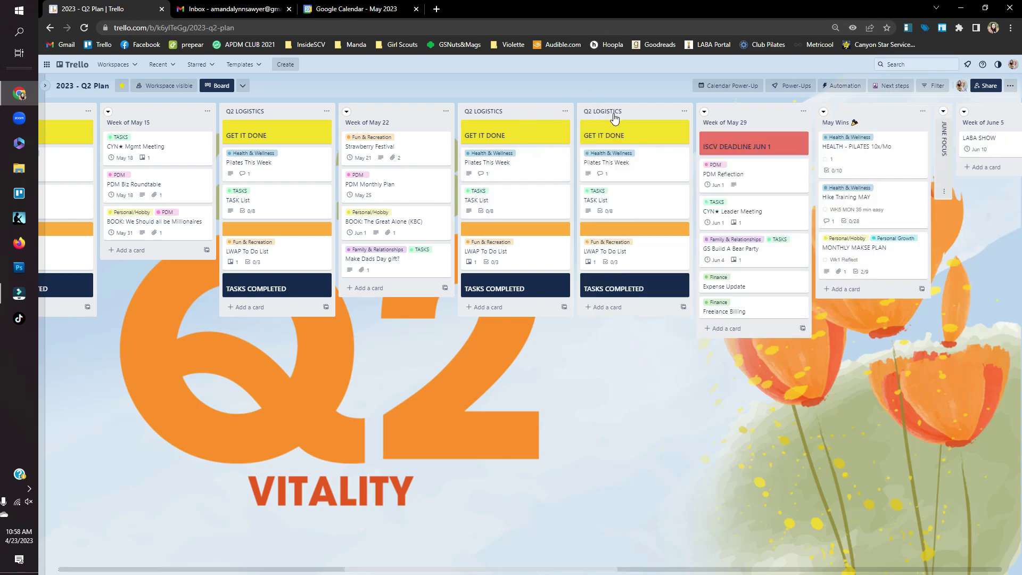
left_click_drag(615, 111, 837, 112)
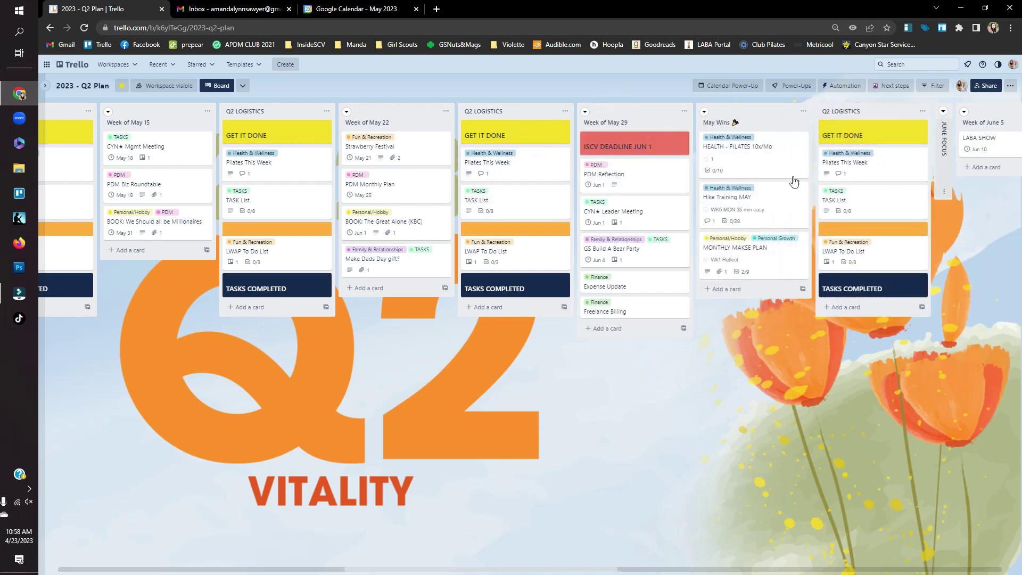
left_click_drag(464, 377, 1014, 339)
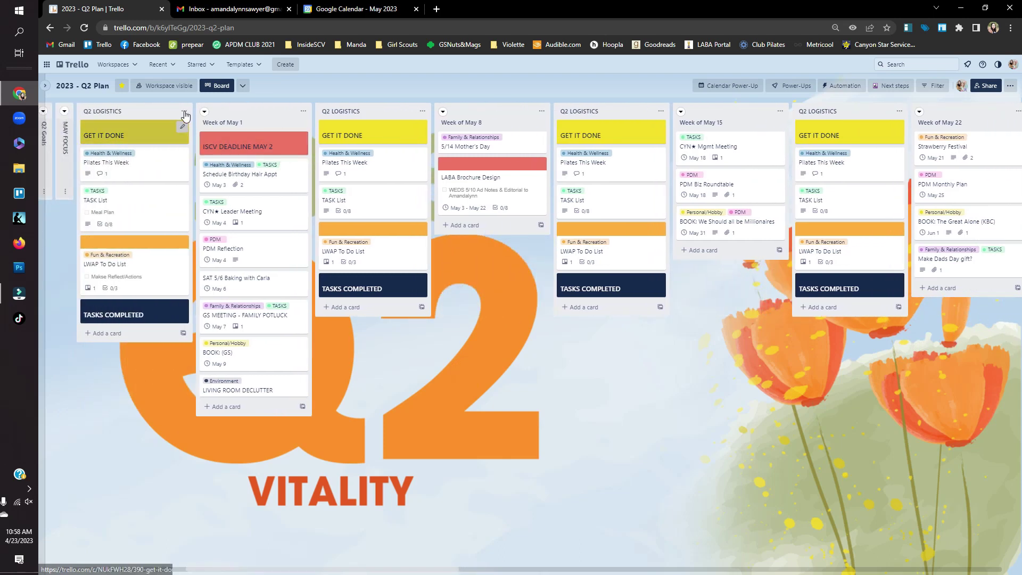
Move the first two Q2 LOGISTICS copies' cards into Week of May 1 and May 8, archiving both lists.
left_click(183, 111)
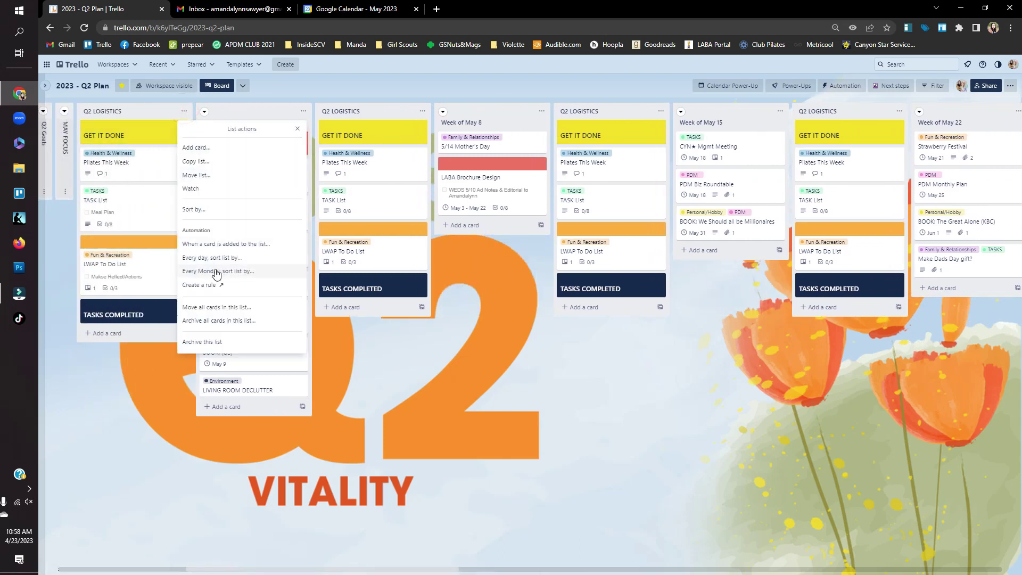
left_click(216, 307)
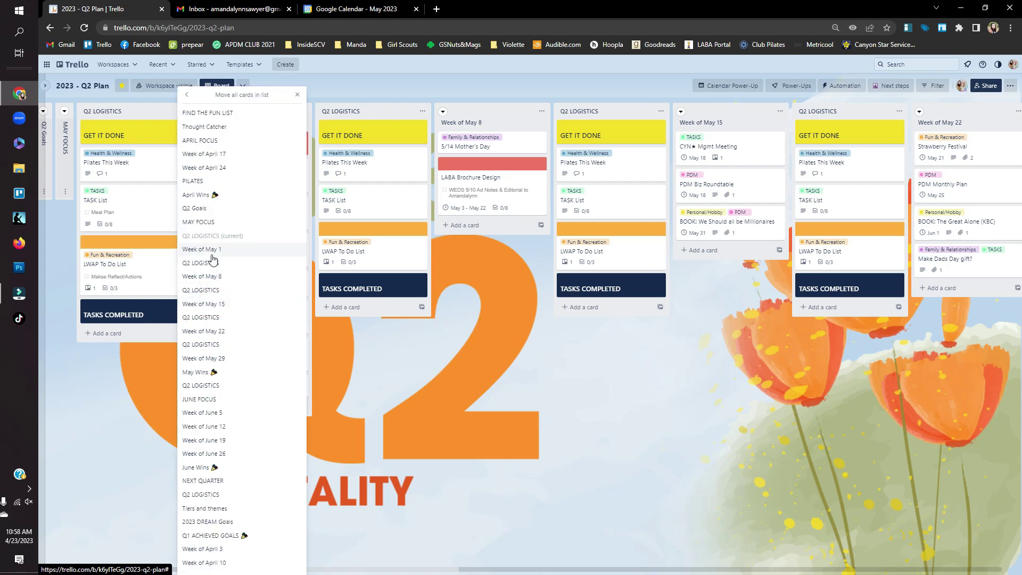
left_click(211, 251)
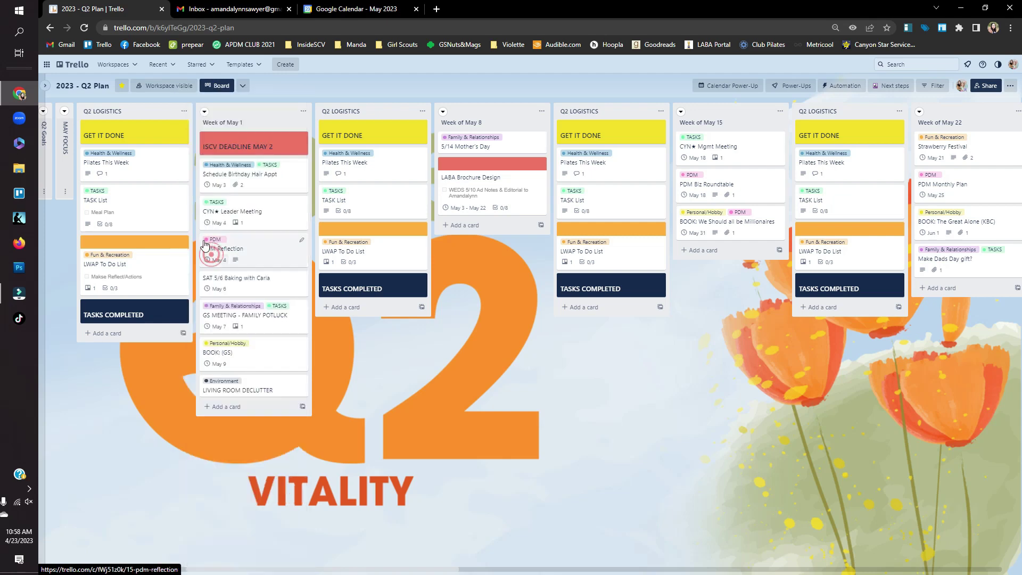
left_click(185, 106)
left_click(202, 319)
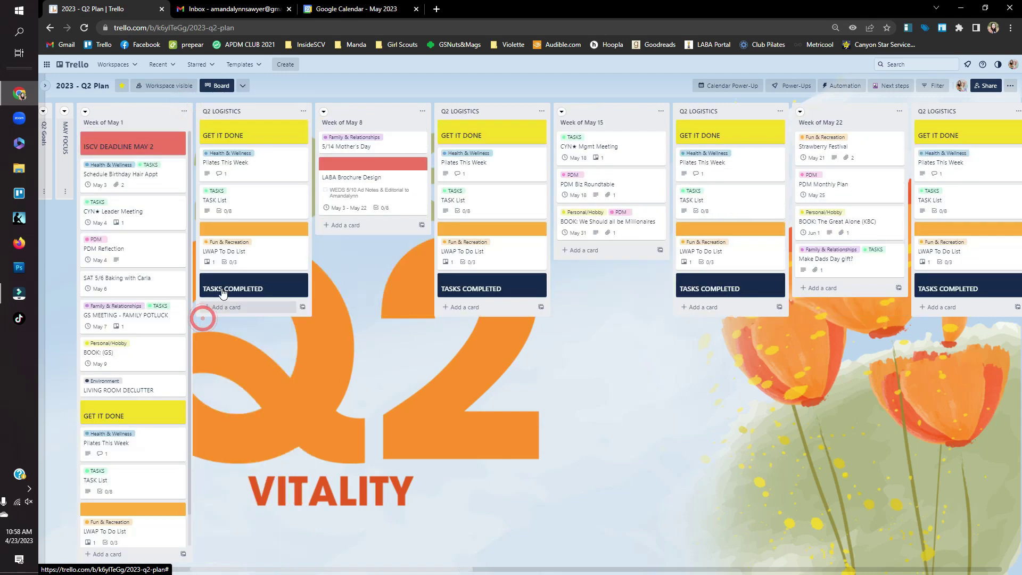
left_click(302, 111)
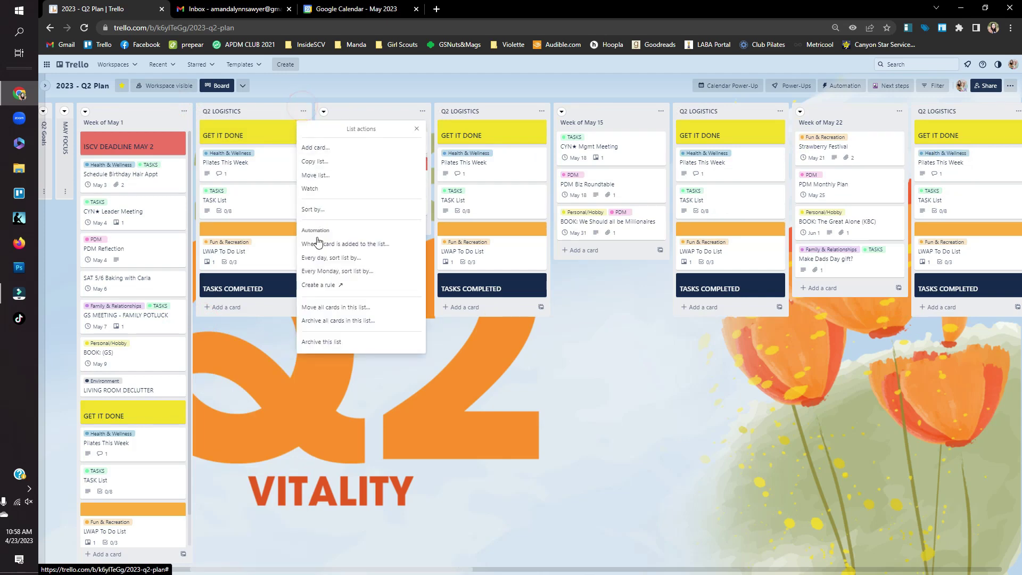
left_click(318, 308)
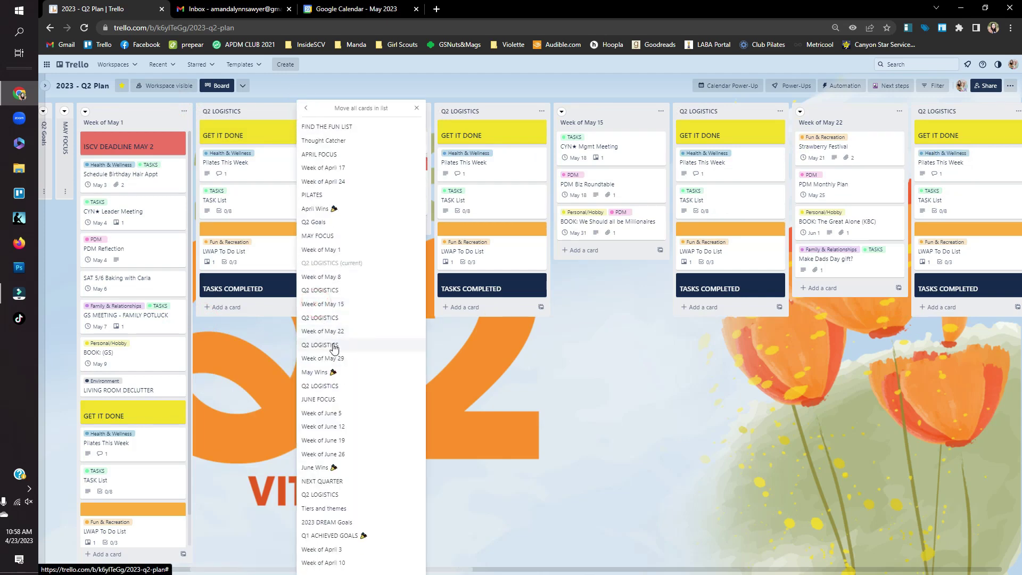
left_click(339, 278)
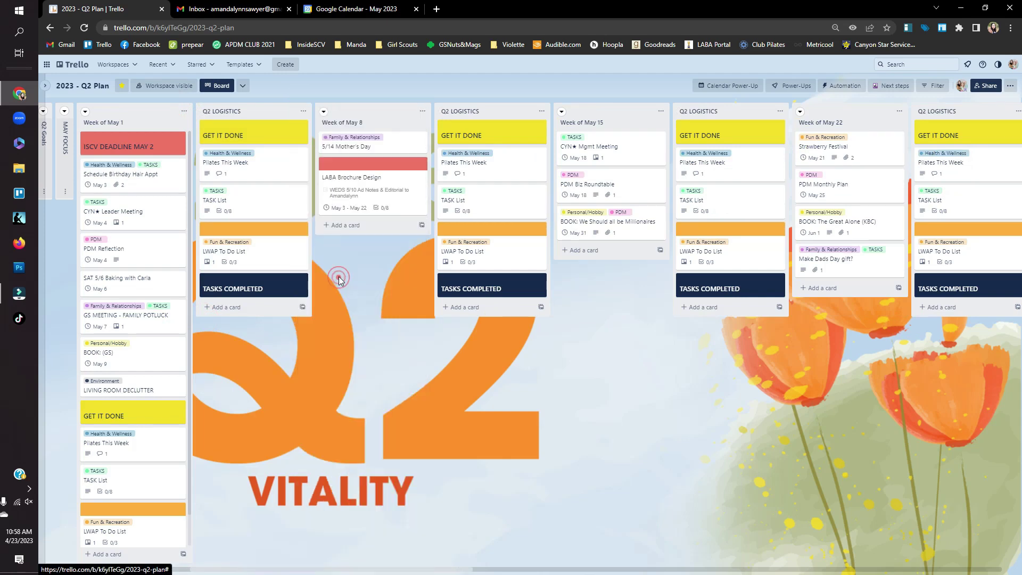
left_click(303, 111)
left_click(326, 319)
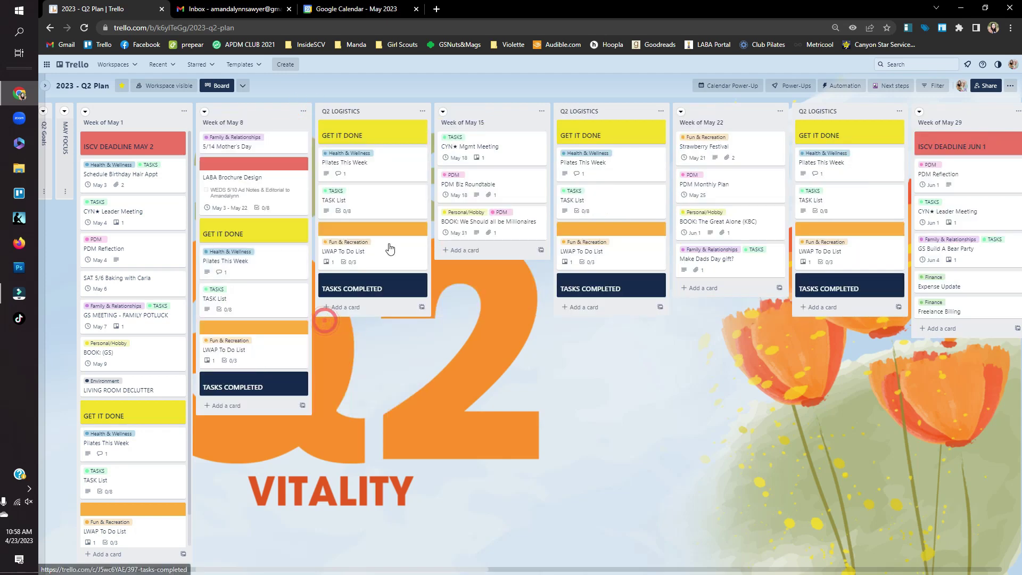
Move the next two copies' cards into Week of May 15 and May 22, archiving the emptied lists.
left_click(422, 111)
left_click(438, 308)
left_click(422, 111)
left_click(440, 341)
left_click(541, 111)
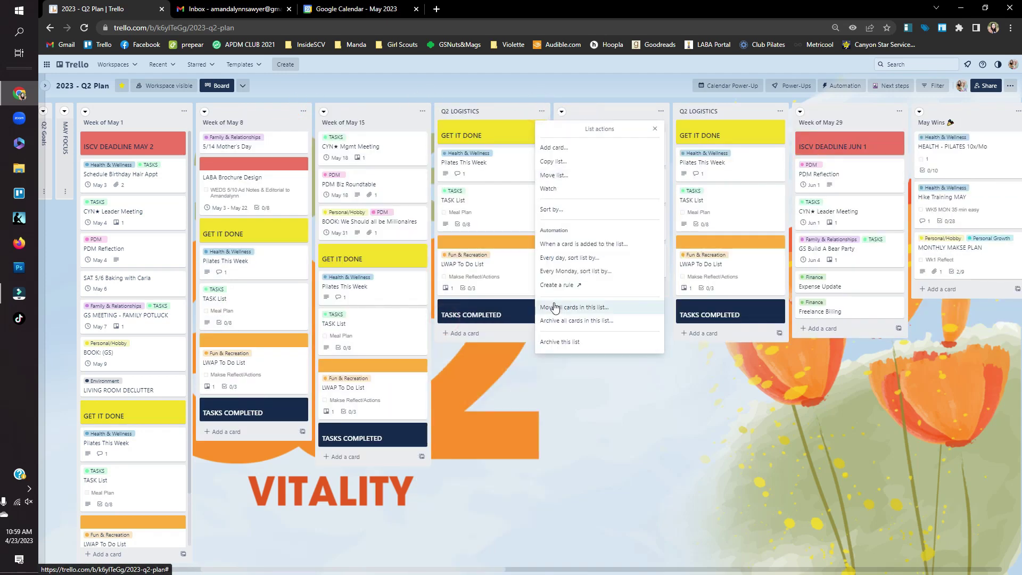
left_click(555, 307)
left_click(541, 110)
left_click(560, 341)
left_click(660, 110)
Move the last Q2 LOGISTICS cards into Week of May 29 and open Week of May 1's Pilates This Week card.
left_click(670, 307)
left_click(692, 250)
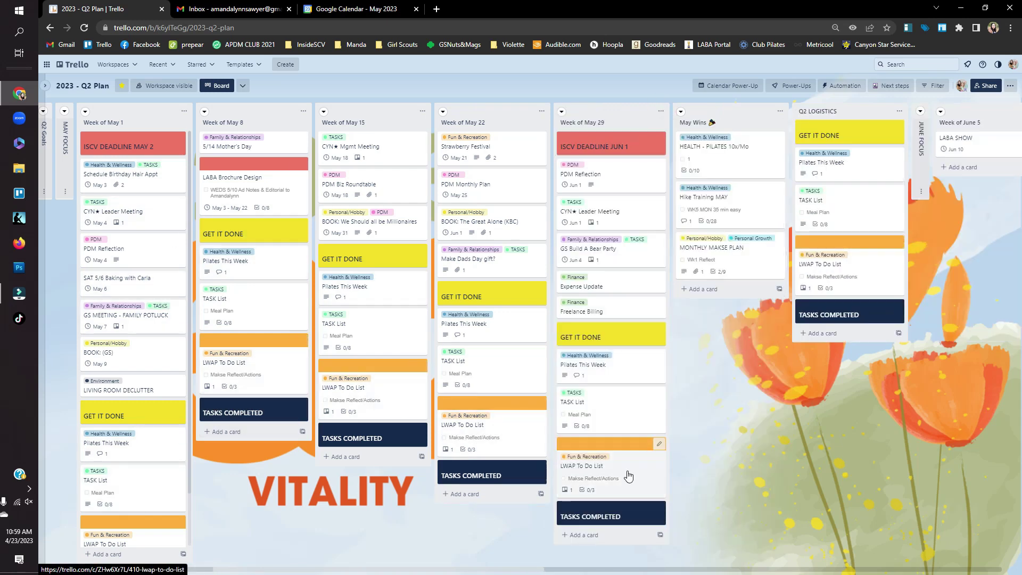
left_click_drag(293, 532, 334, 487)
scroll(192, 484, "down", 1)
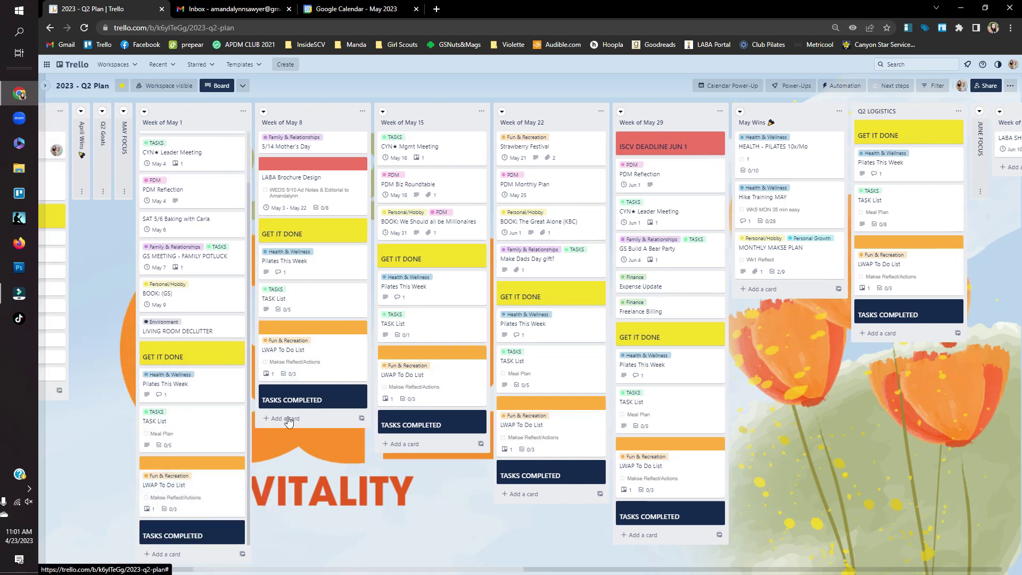
left_click(203, 392)
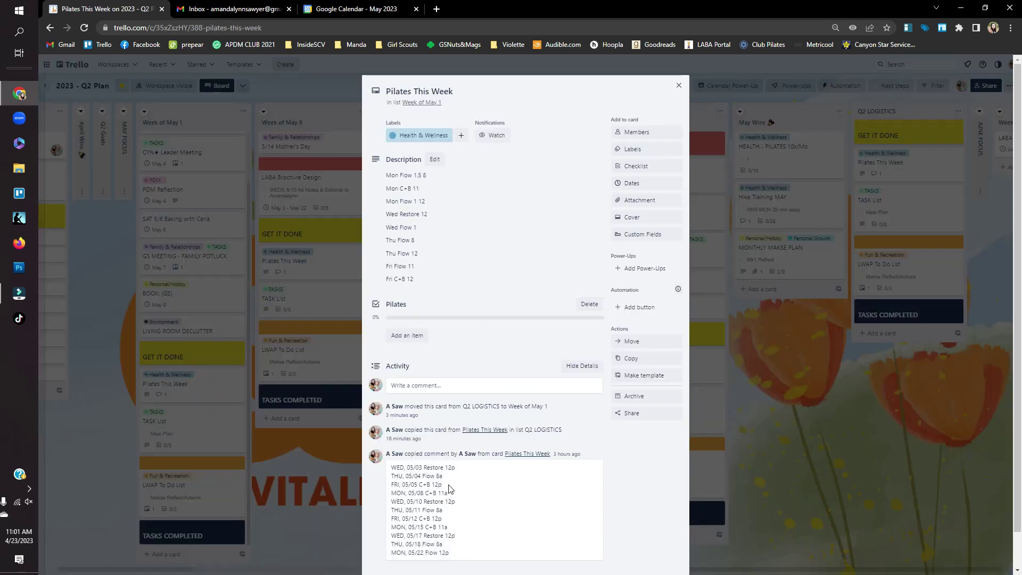
Add the Week of May 1 class lines as checklist items on its Pilates This Week card.
left_click_drag(409, 473, 393, 468)
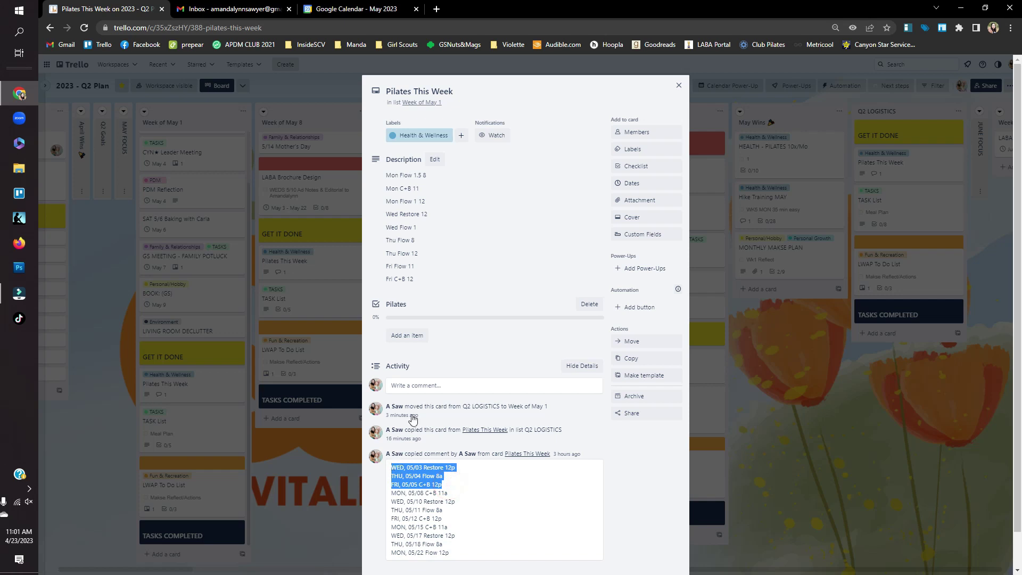
left_click(414, 337)
key("ctrl+v")
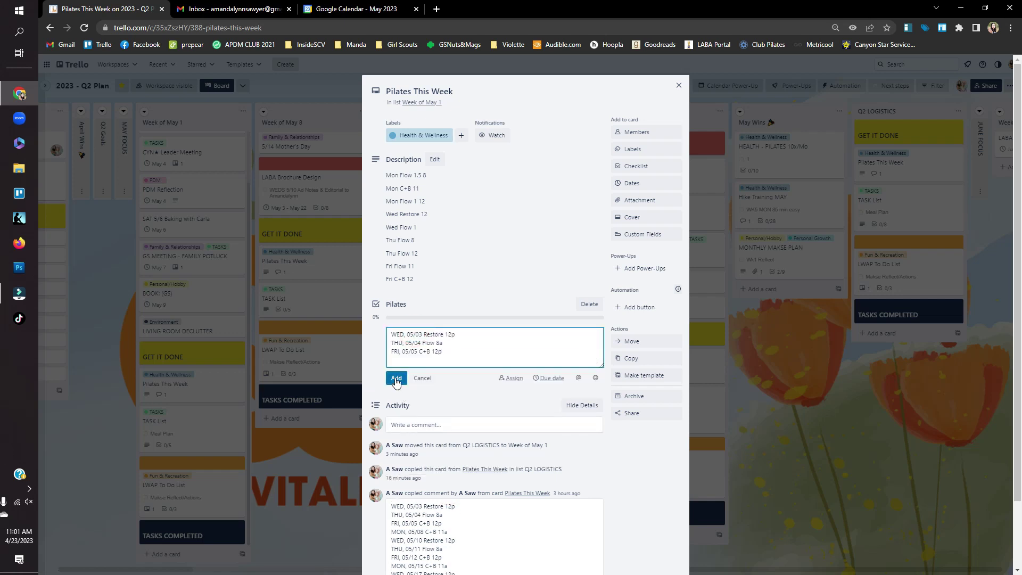
left_click(396, 381)
left_click(305, 503)
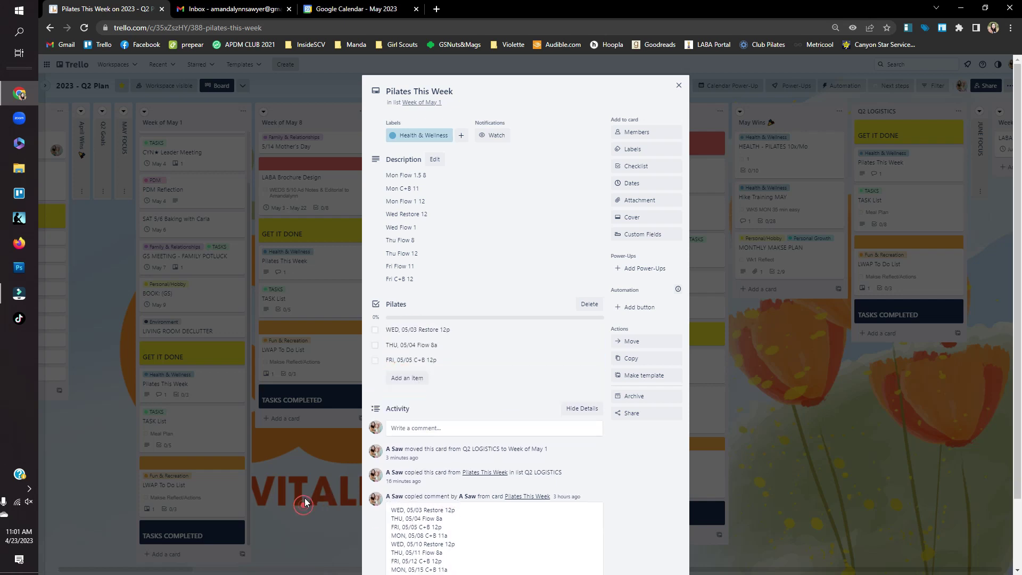
left_click(307, 464)
Add the Week of May 8 class lines as checklist items on its Pilates This Week card.
left_click(318, 255)
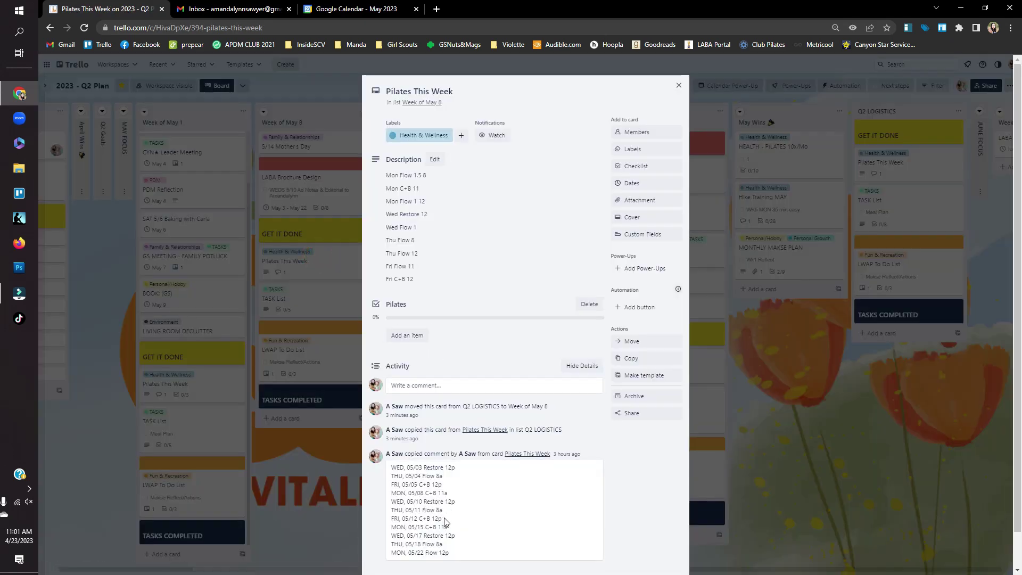
left_click_drag(442, 518, 389, 496)
key("ctrl+c")
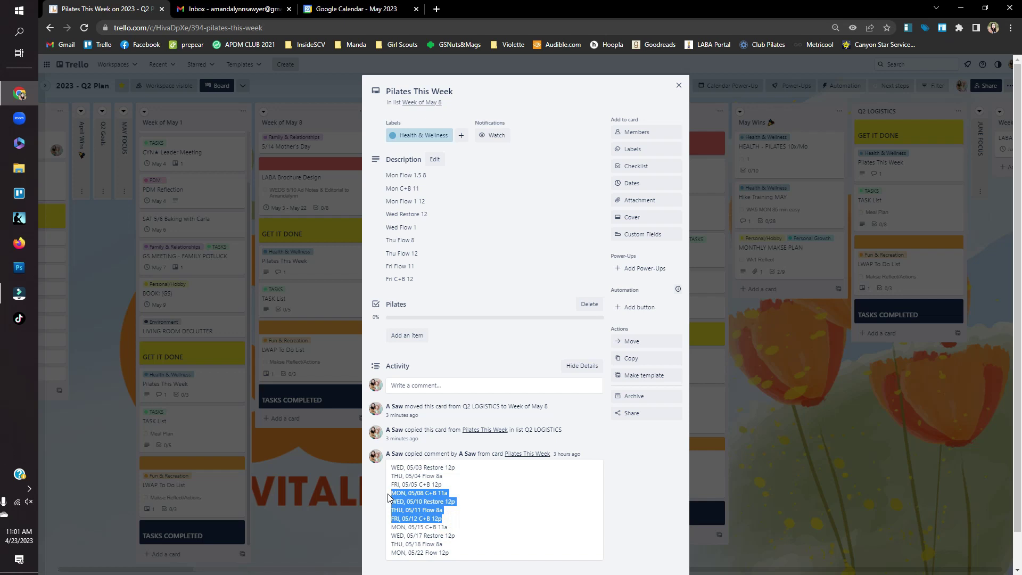
left_click(410, 337)
key("ctrl+v")
left_click(397, 381)
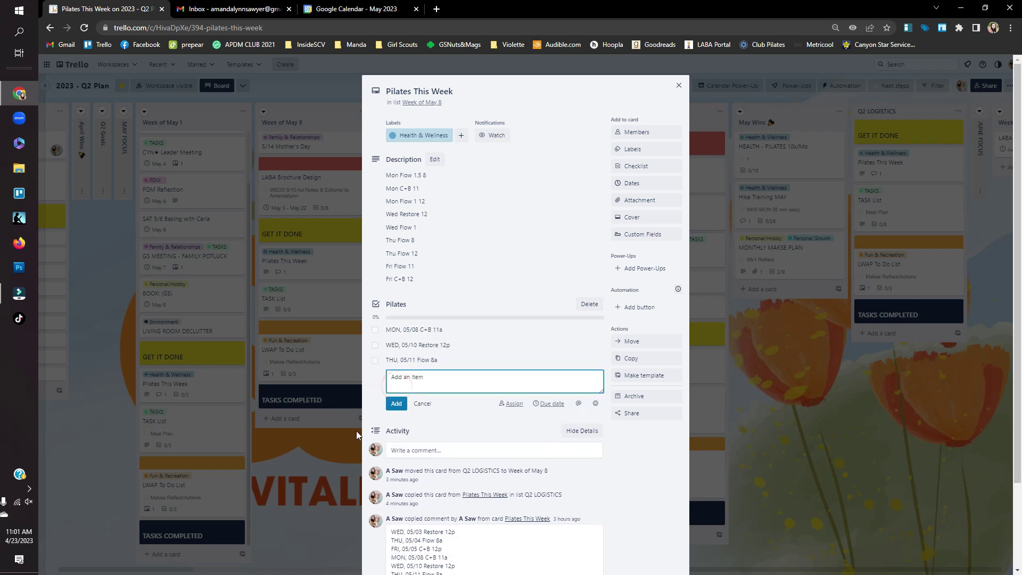
left_click(322, 458)
left_click(325, 458)
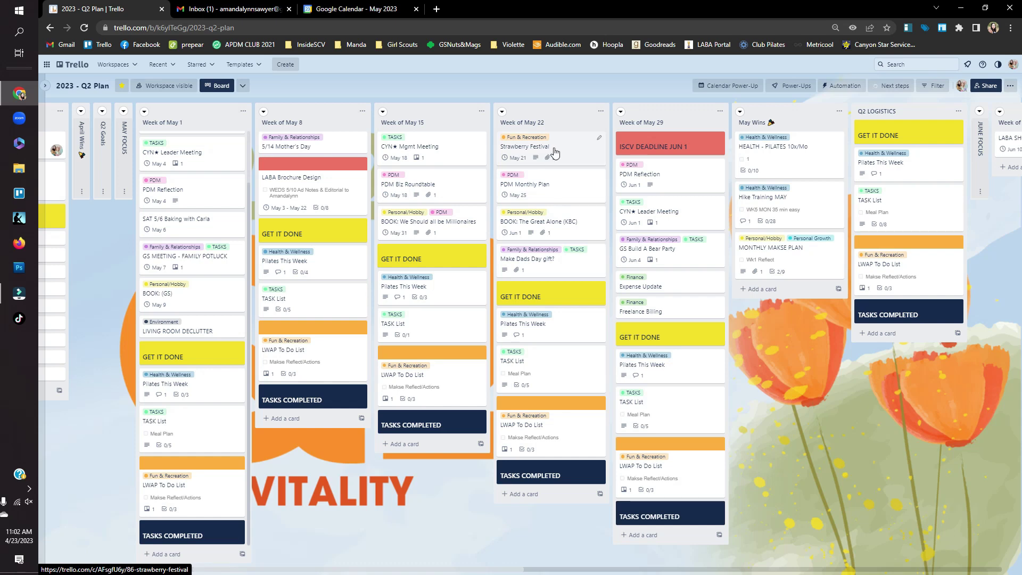
left_click(323, 186)
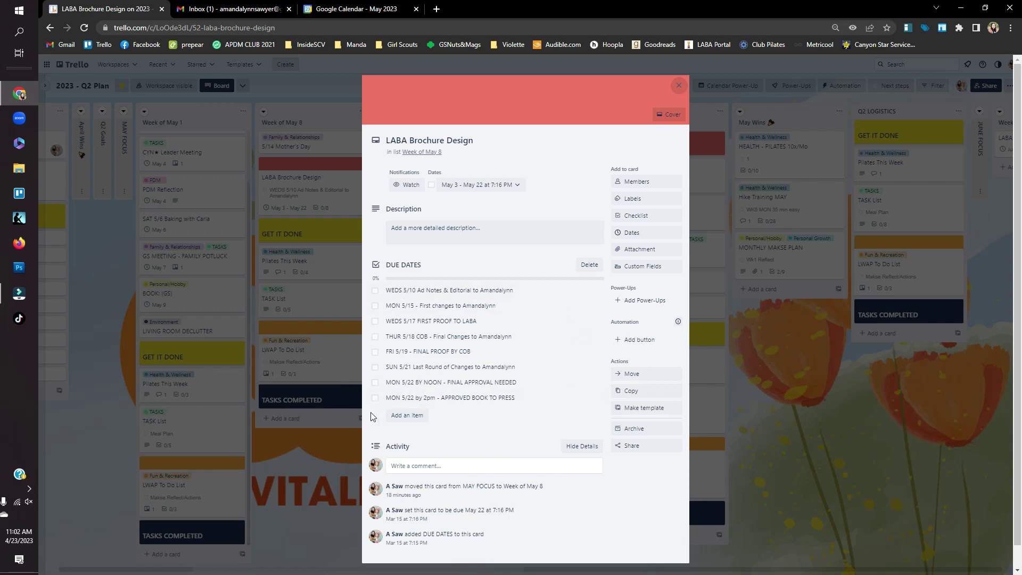
left_click(311, 452)
mouse_move(314, 196)
left_mouse_down()
mouse_move(381, 196)
mouse_move(414, 226)
mouse_move(538, 237)
mouse_move(319, 203)
mouse_move(306, 173)
mouse_move(314, 178)
left_mouse_up()
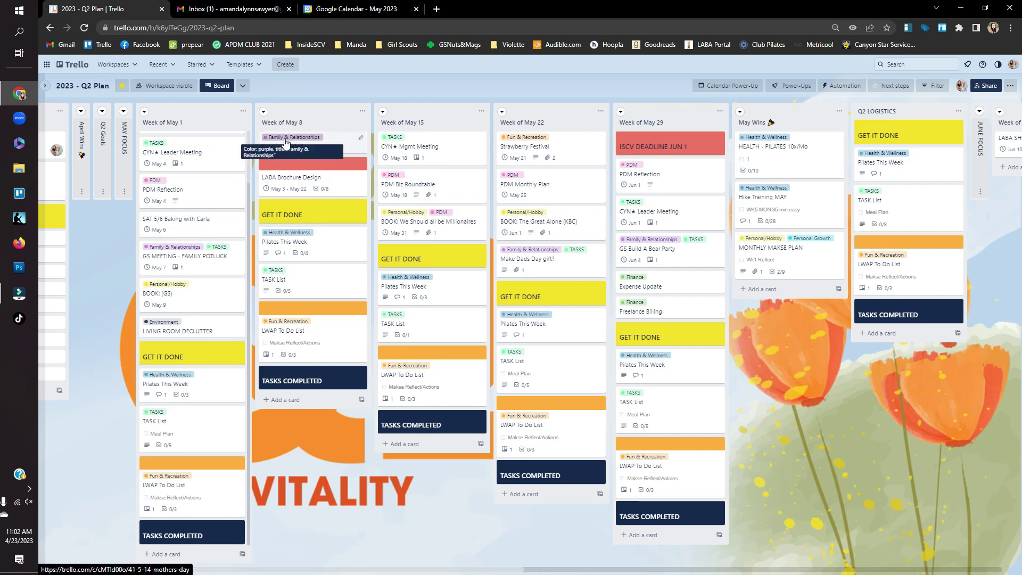
left_click(382, 532)
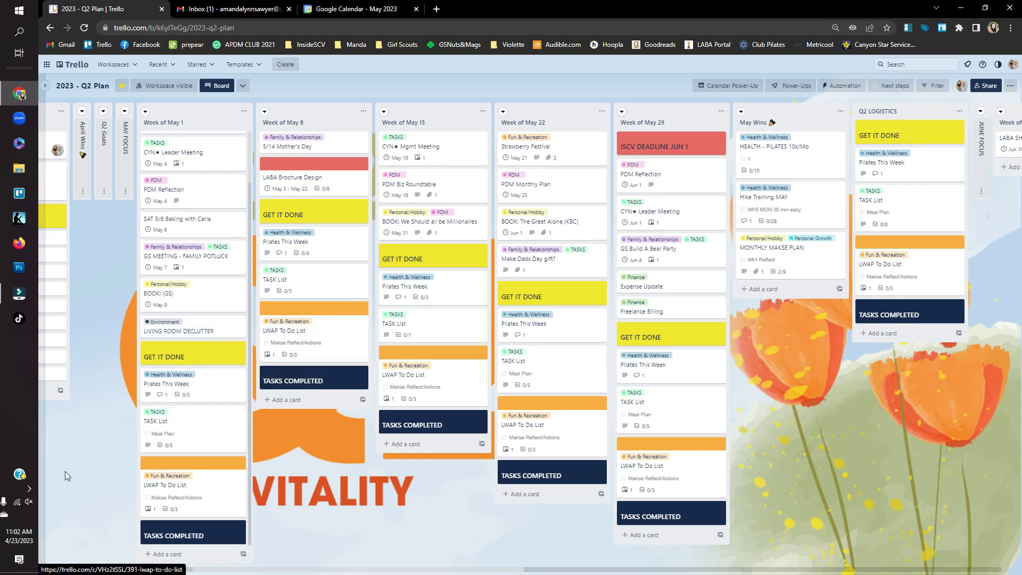
left_click(16, 295)
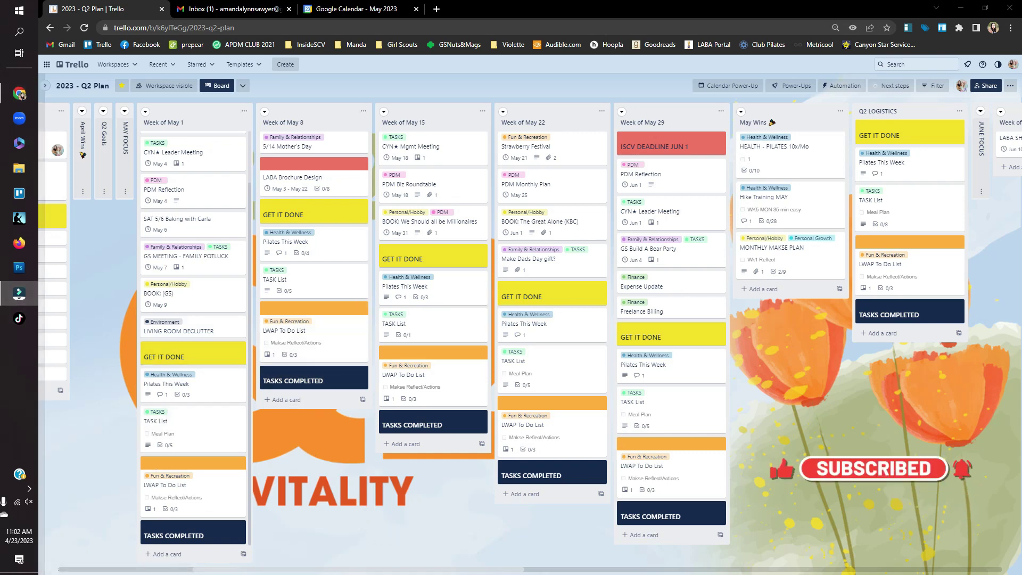